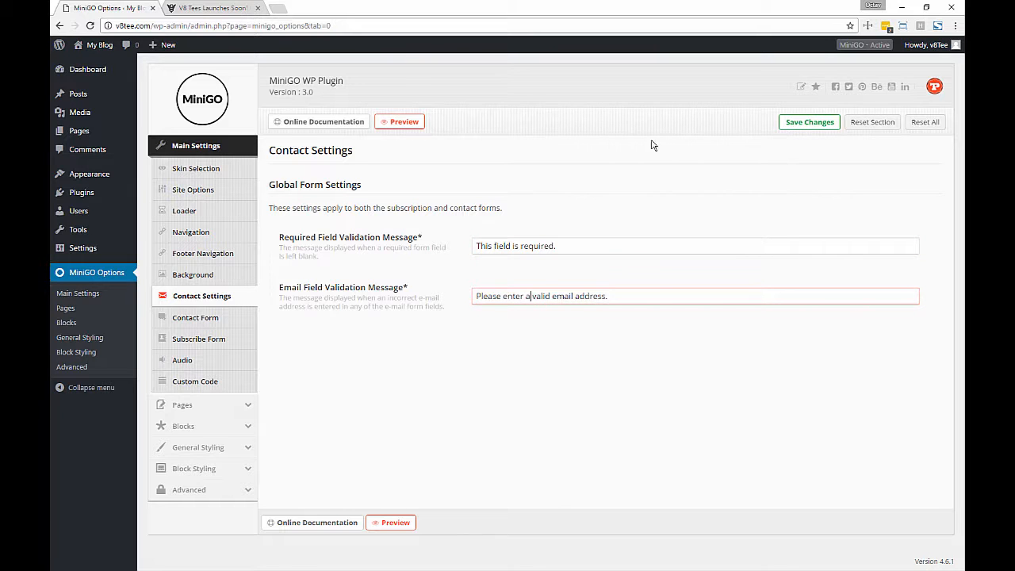
- Switch to the V8 Tees Launches Soon! preview tab and reload it
click(228, 9)
key(F5)
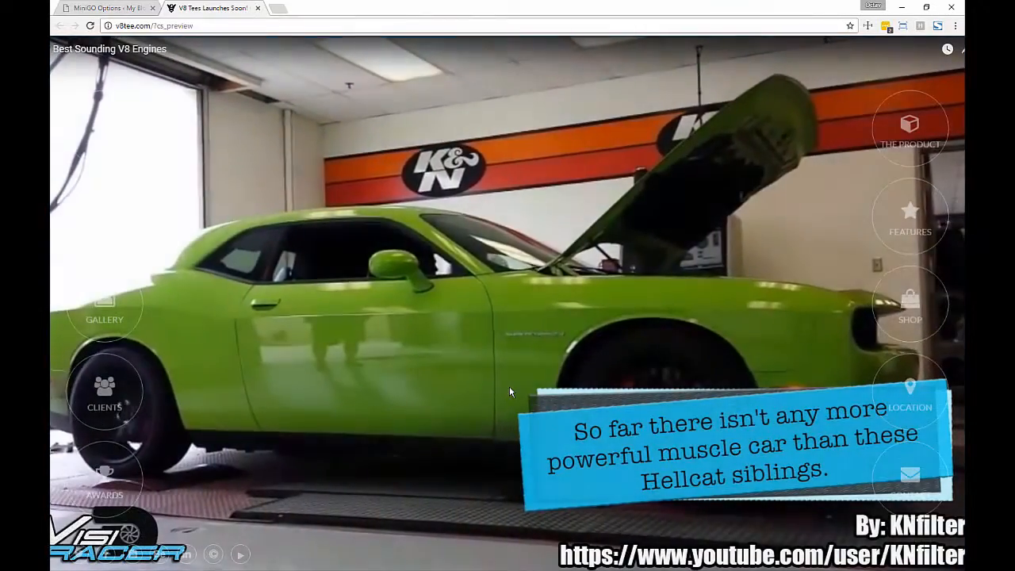
- Submit the signup and Get in Touch forms empty to trigger the required-field messages
click(469, 431)
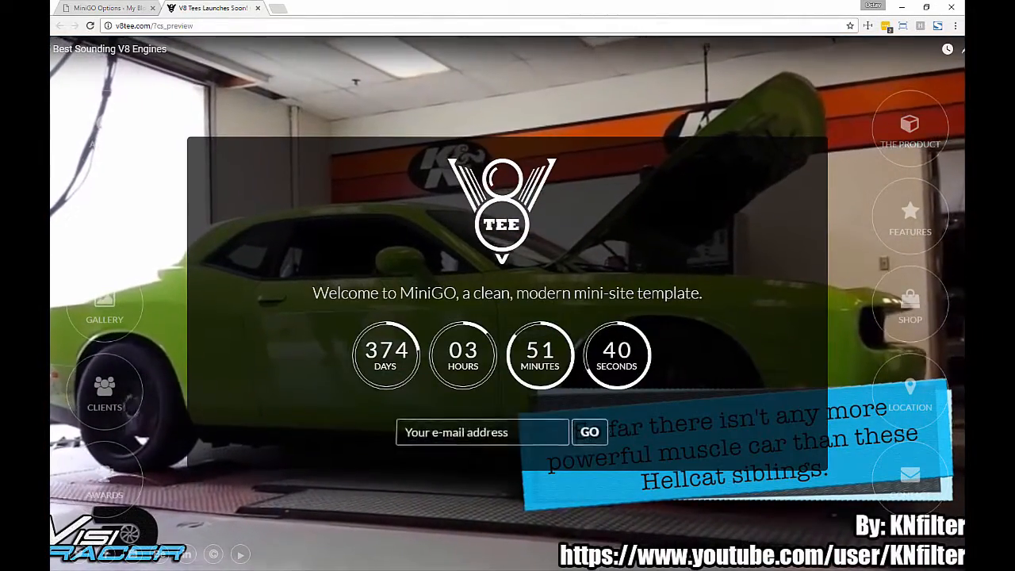
click(589, 432)
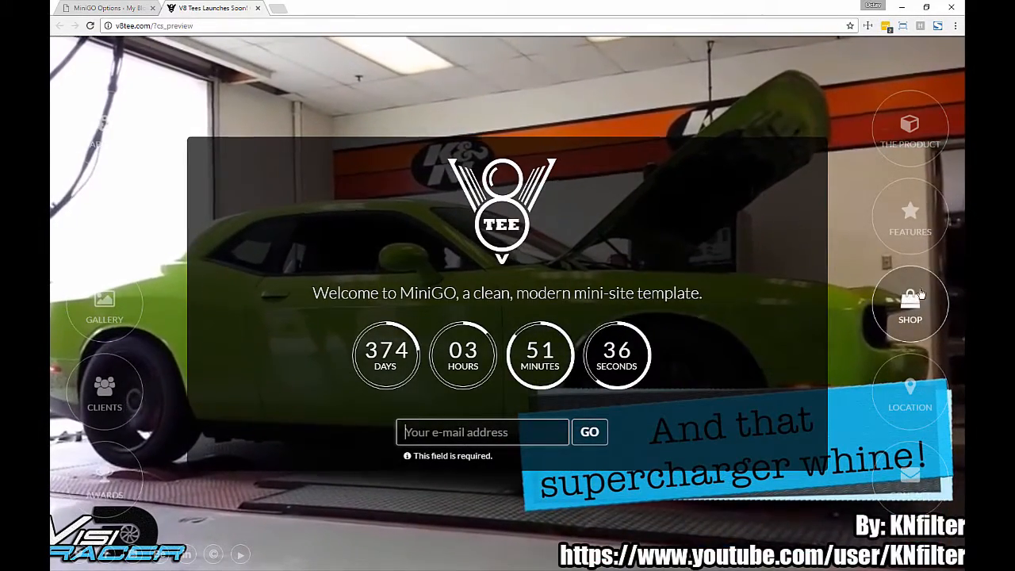
click(910, 480)
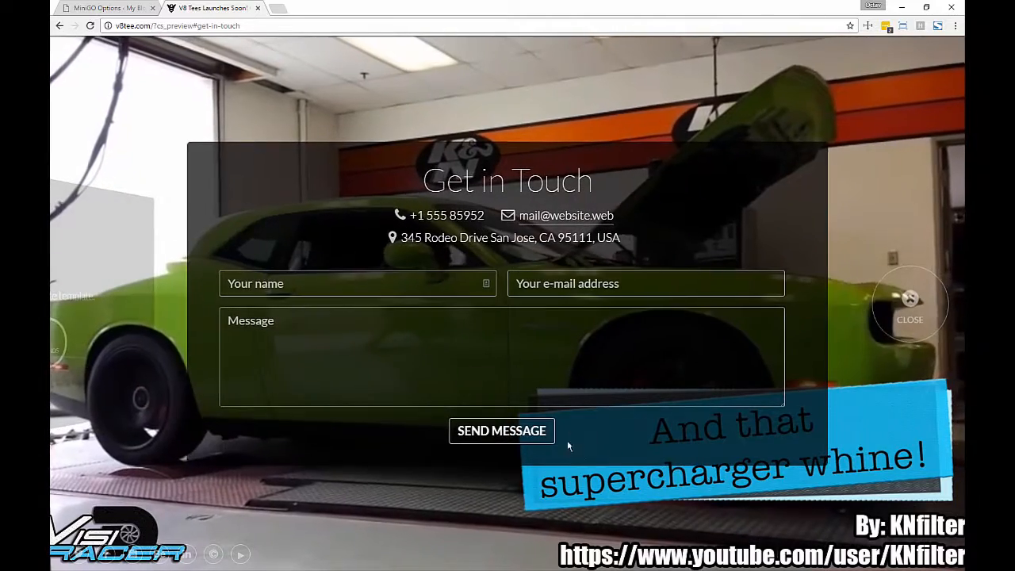
click(512, 438)
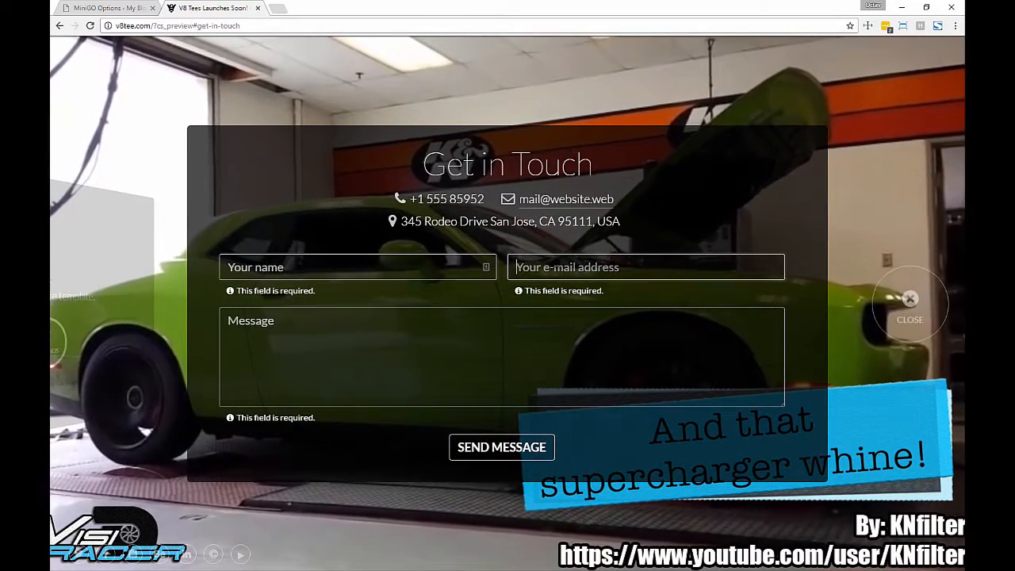
- Enter an invalid e-mail in the contact form to show its warning, then close the preview
text(u)
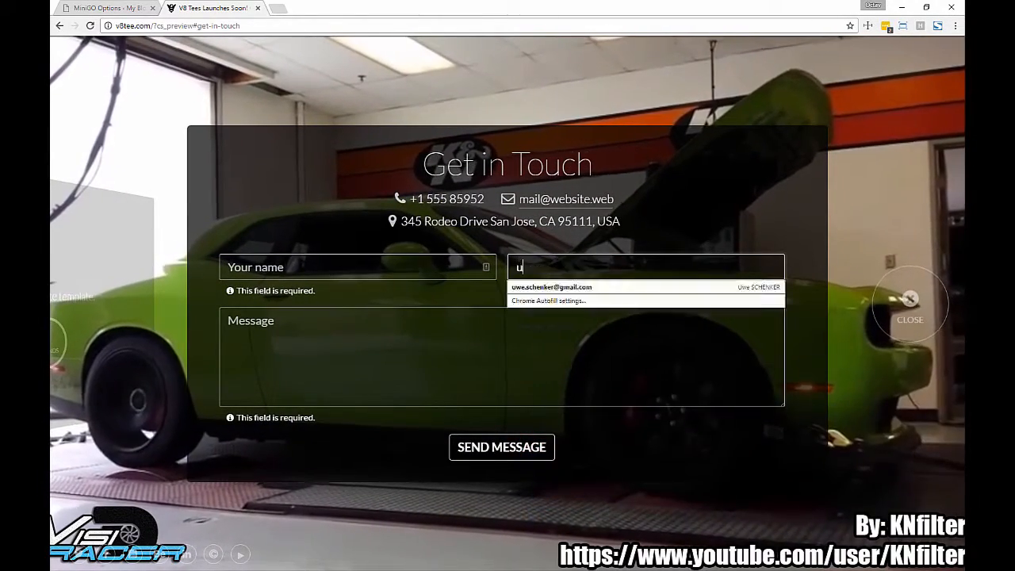
text(rewe)
click(548, 358)
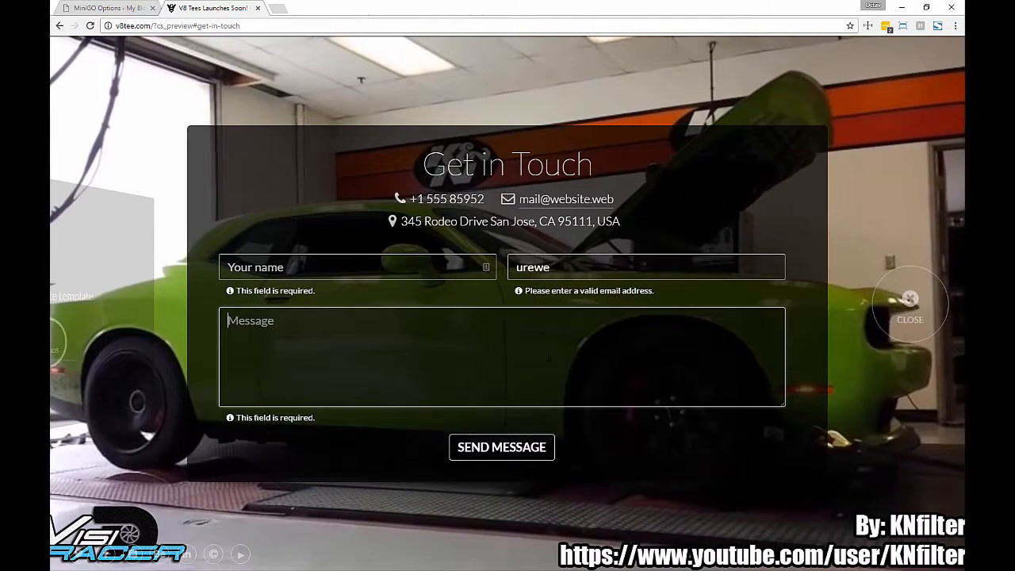
drag(550, 291, 648, 293)
click(648, 292)
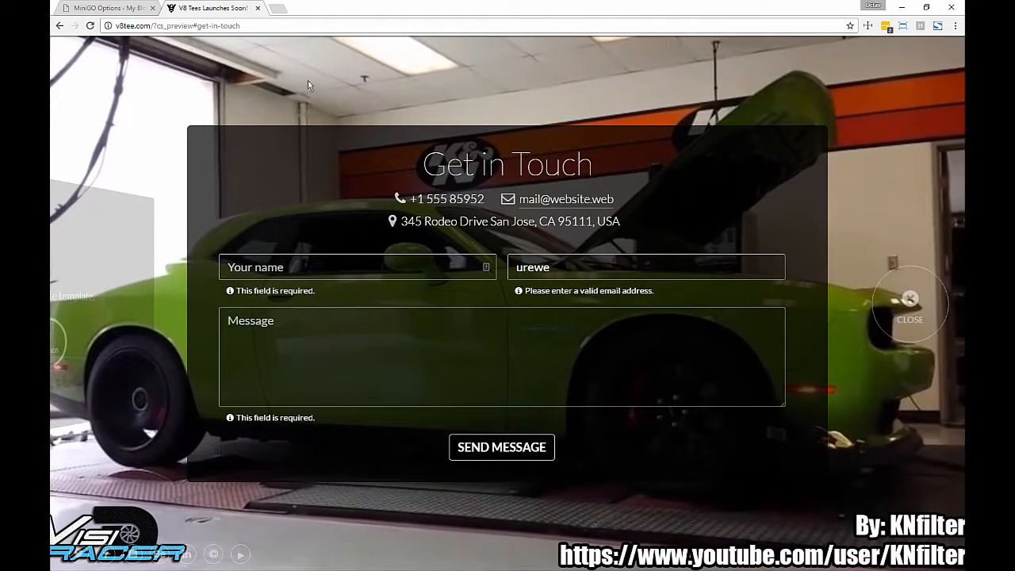
click(258, 8)
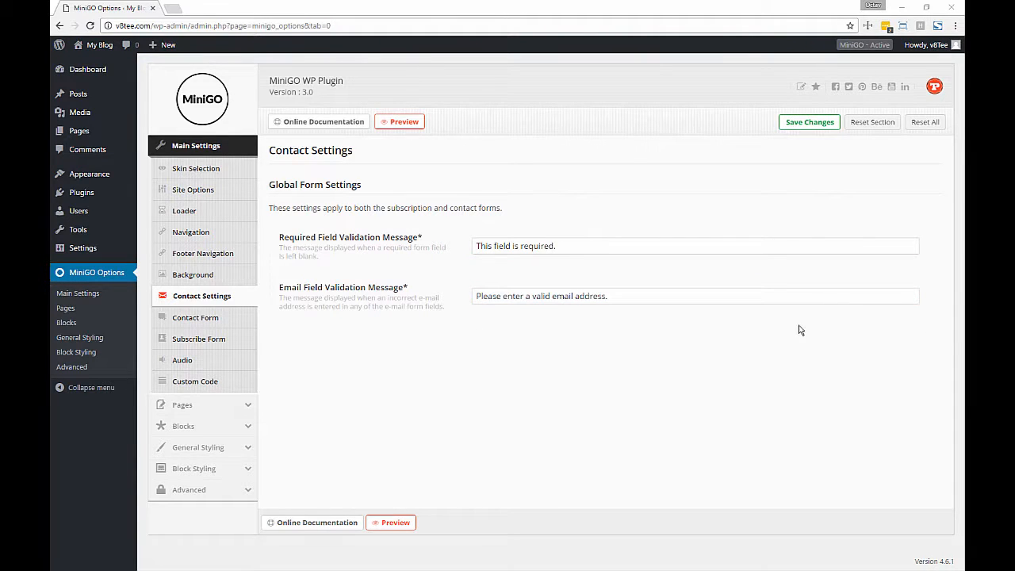
- In Contact Form settings, enter the target e-mail and reuse it as the FROM e-mail
click(220, 317)
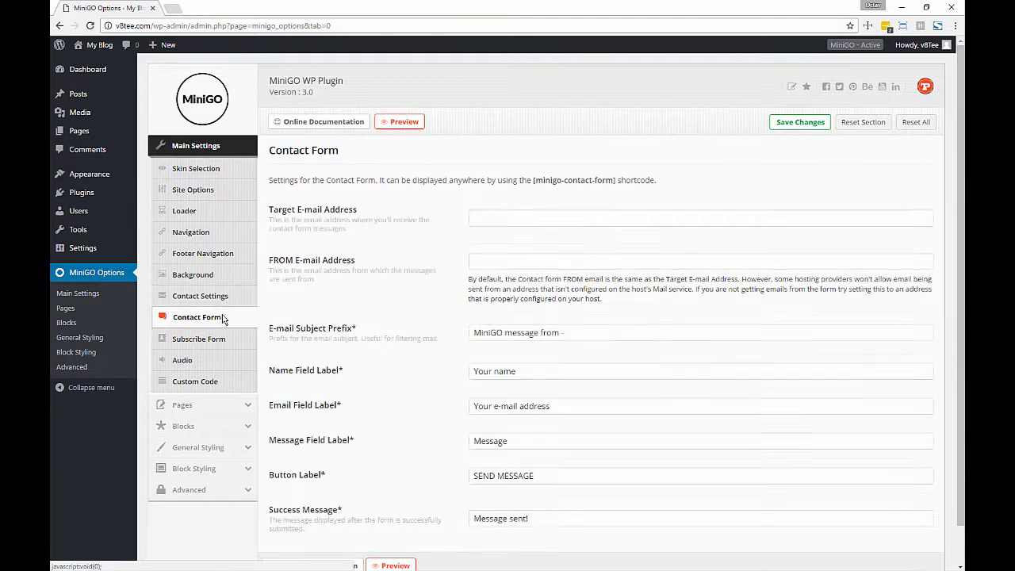
scroll(369, 219, down, 1)
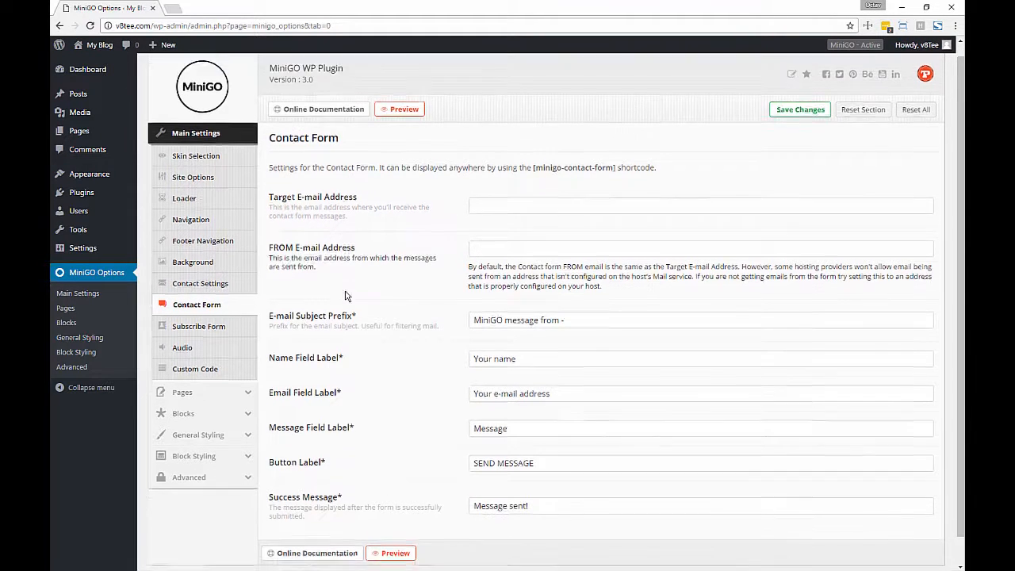
click(495, 177)
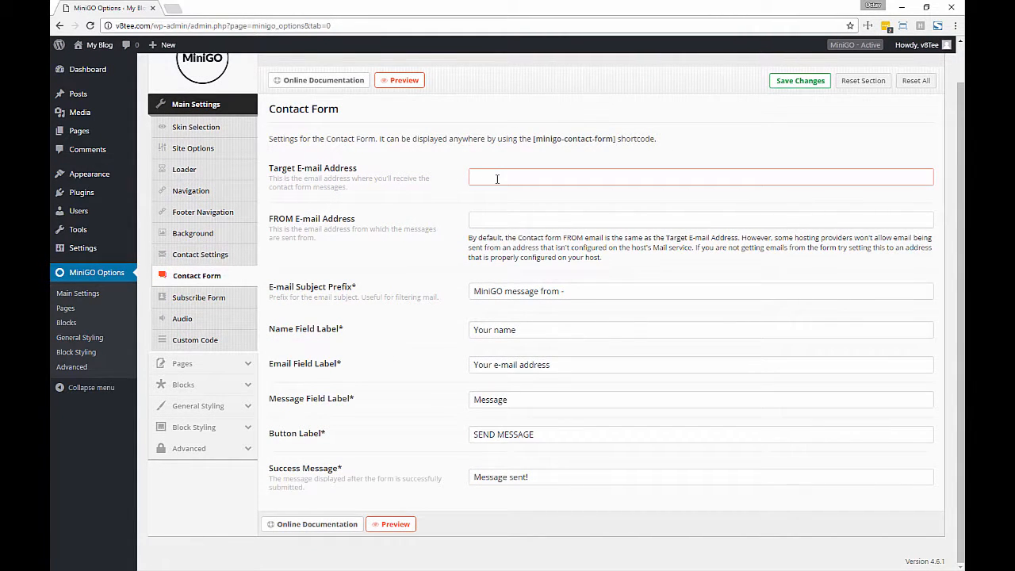
key(ctrl+a)
key(ctrl+c)
key(Tab)
key(ctrl+v)
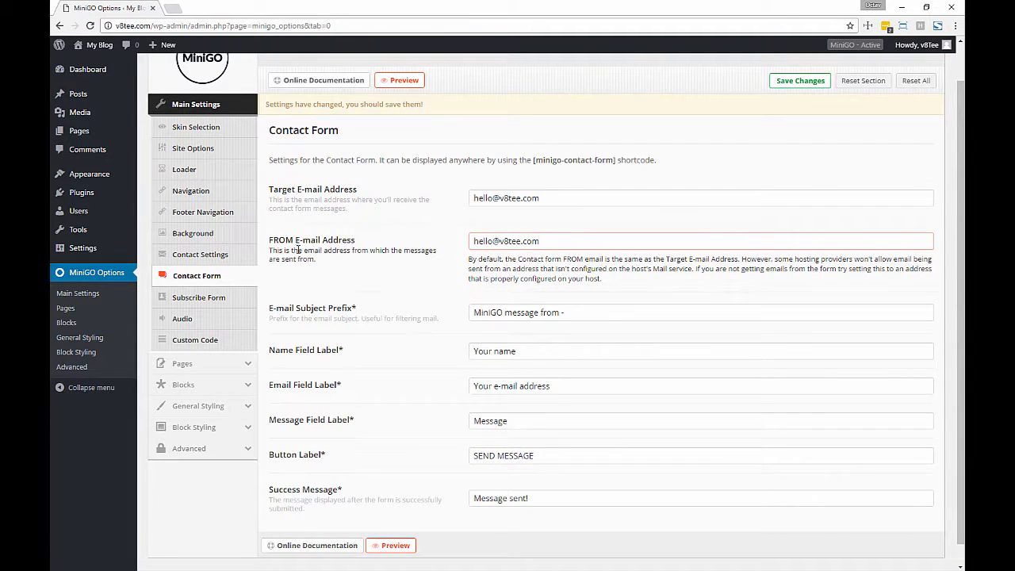
- Change the subject prefix to 'V8Tee Site message from -' and save the settings
click(496, 318)
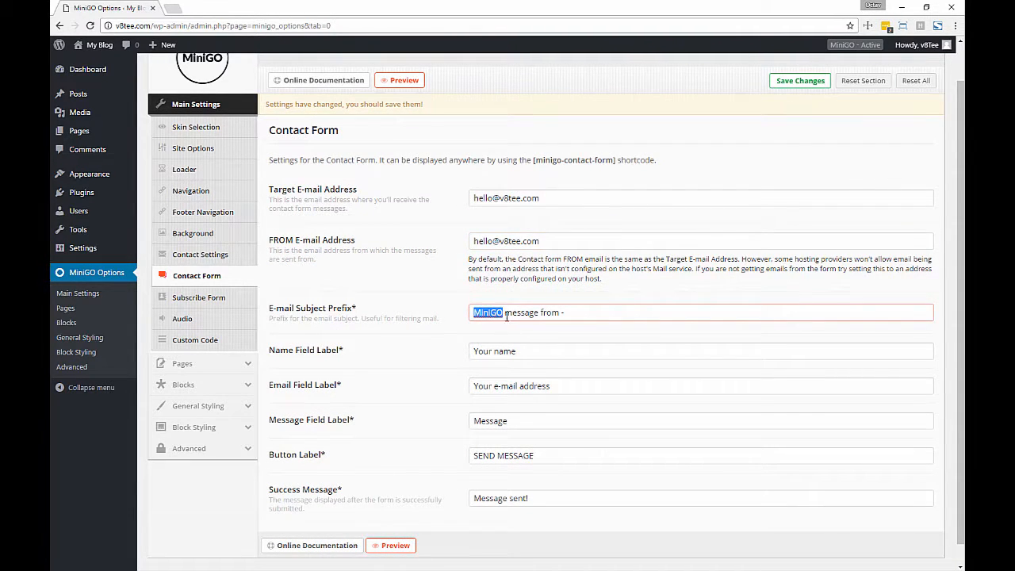
scroll(527, 313, down, 1)
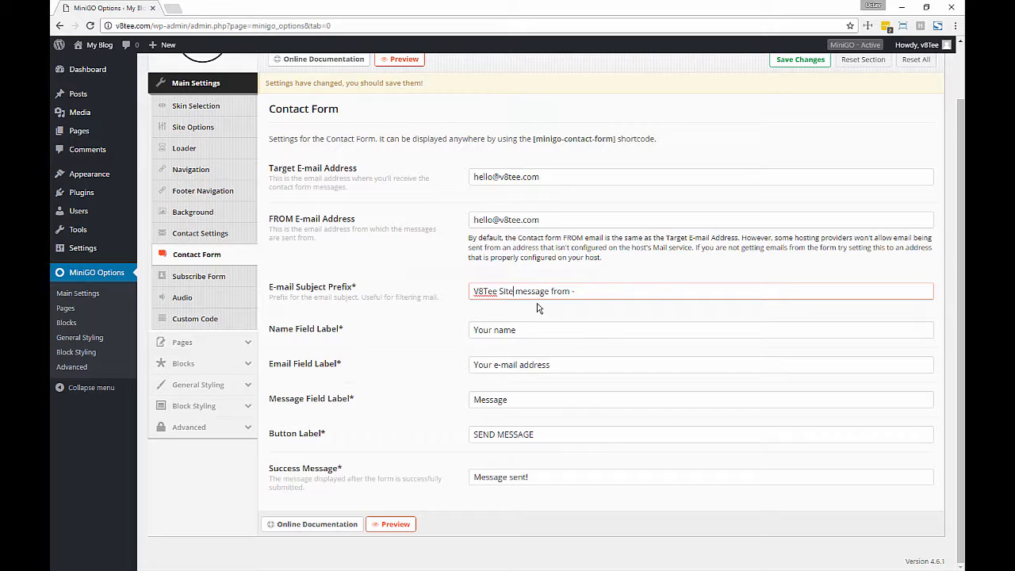
click(556, 334)
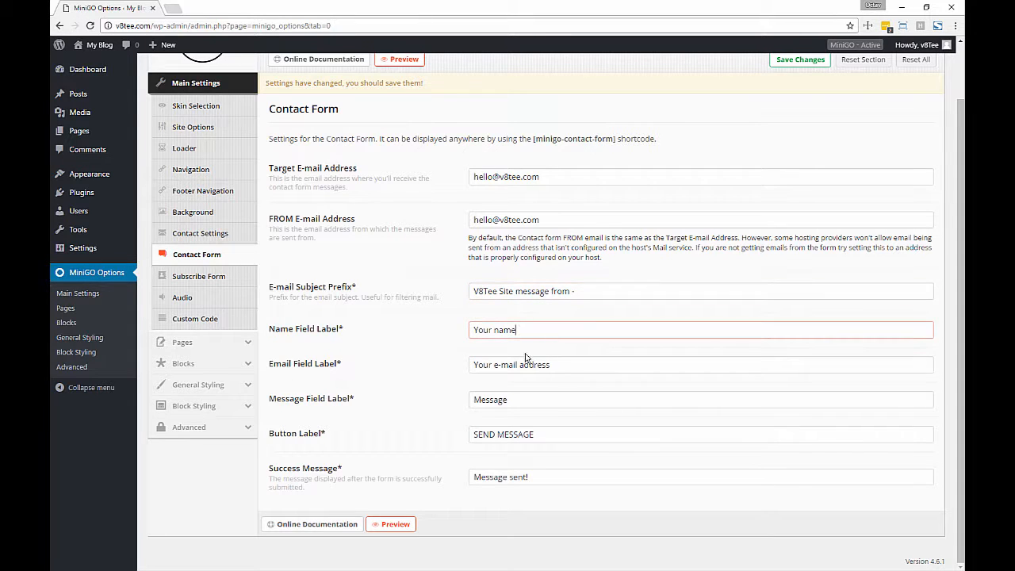
click(516, 365)
click(800, 61)
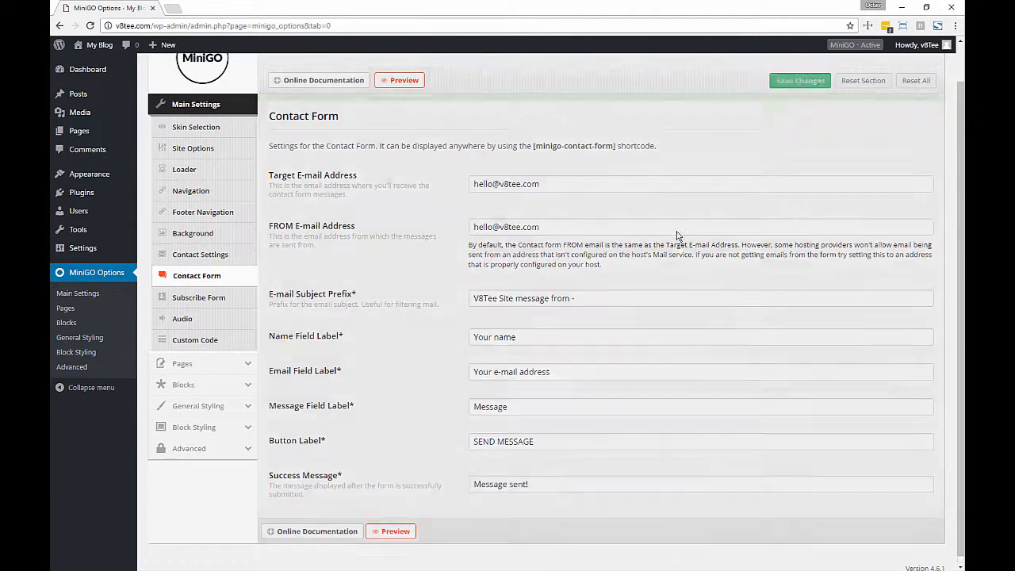
- In a new preview tab, fill the contact form with a test name, e-mail and message
middle_click(399, 80)
click(208, 7)
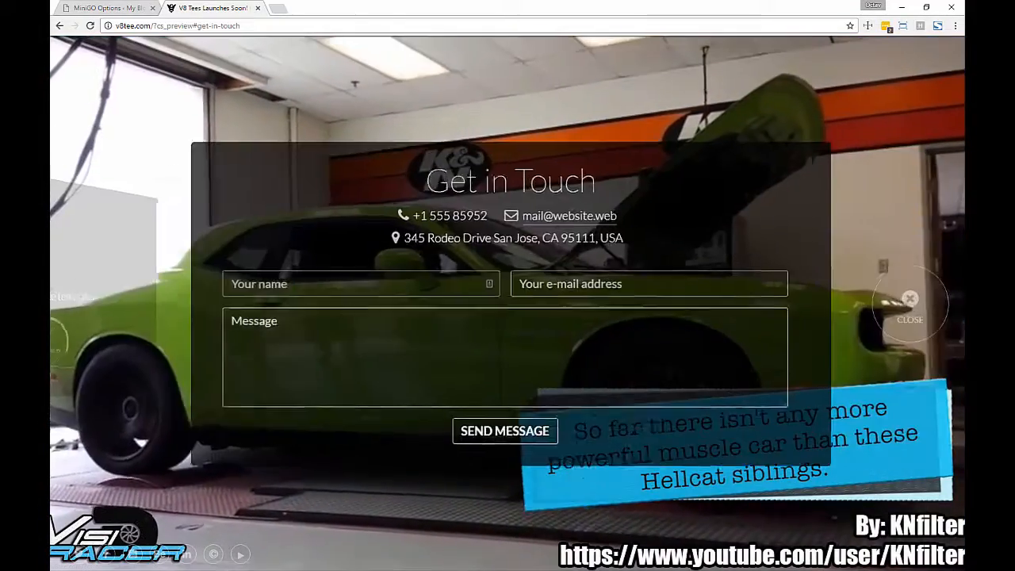
key(Tab)
text(h)
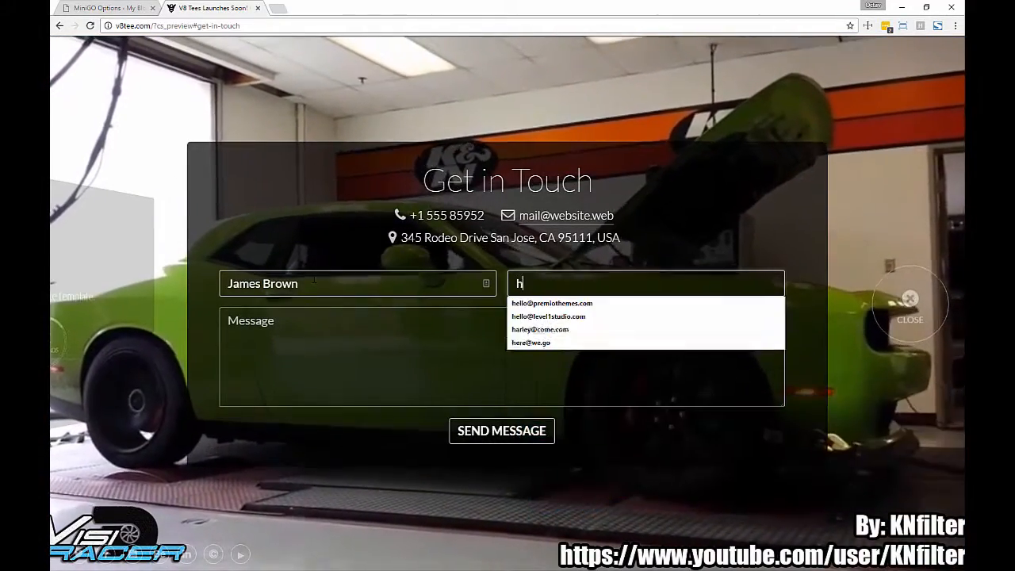
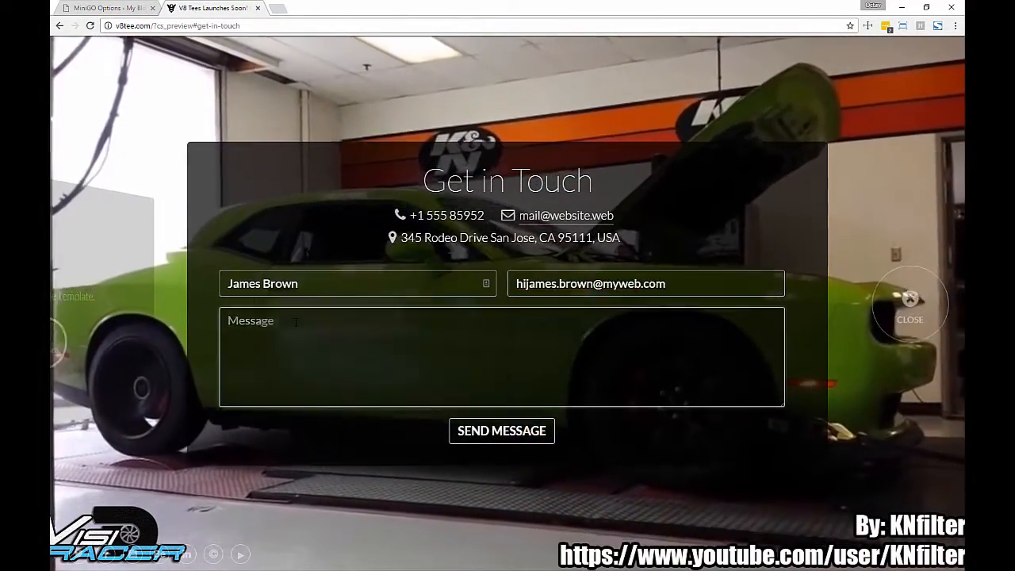
key(Tab)
text(Here's a message from your brand new website!)
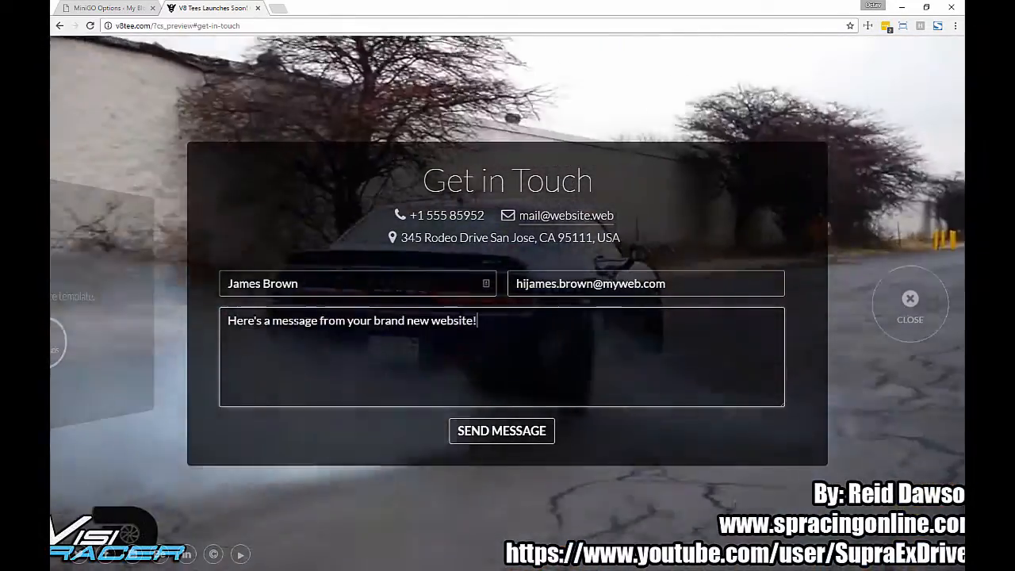
- Add a 'Cheers,' sign-off, send the message, and open it in Webmail
key(Return)
key(Return)
text(Cheers,)
key(Return)
text(James)
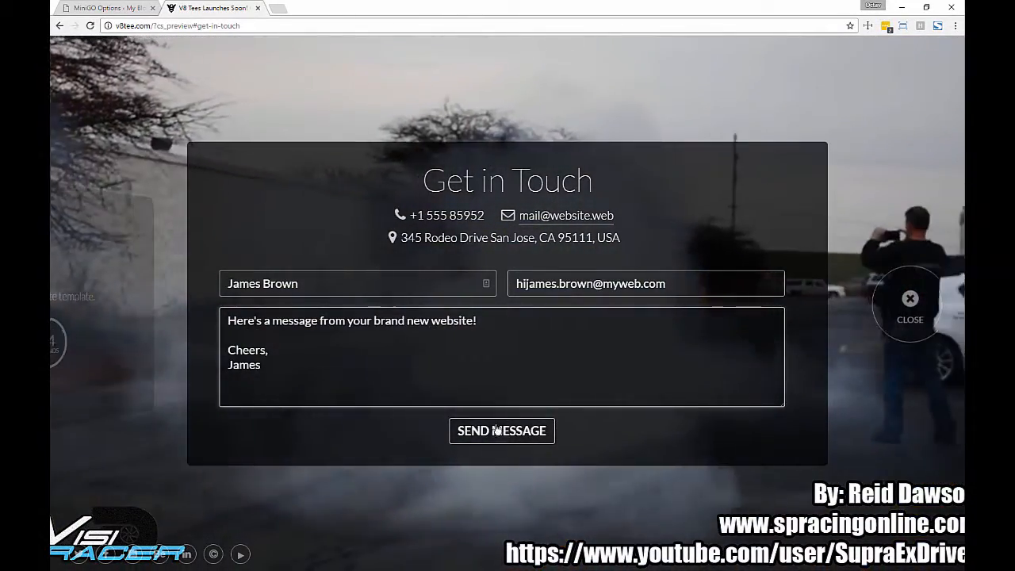
click(508, 432)
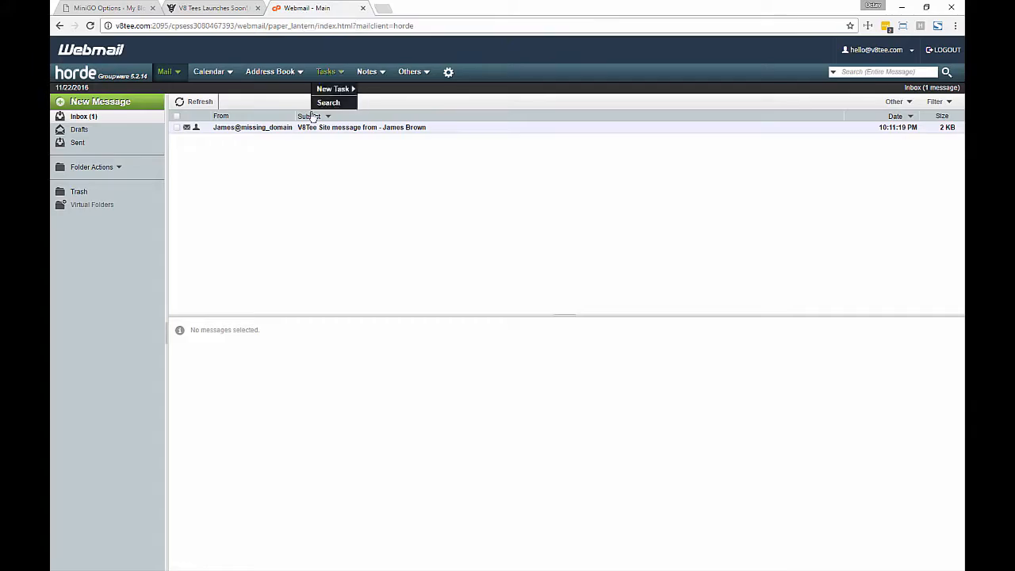
click(346, 127)
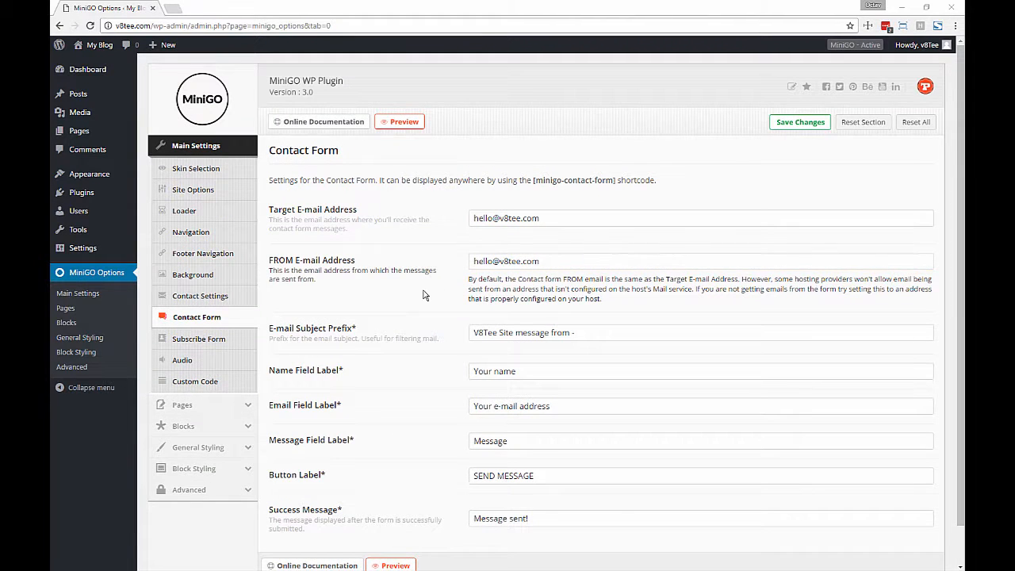
- Retitle the subscribe form 'Let me know when you launch!' and edit the e-mail field label
click(229, 341)
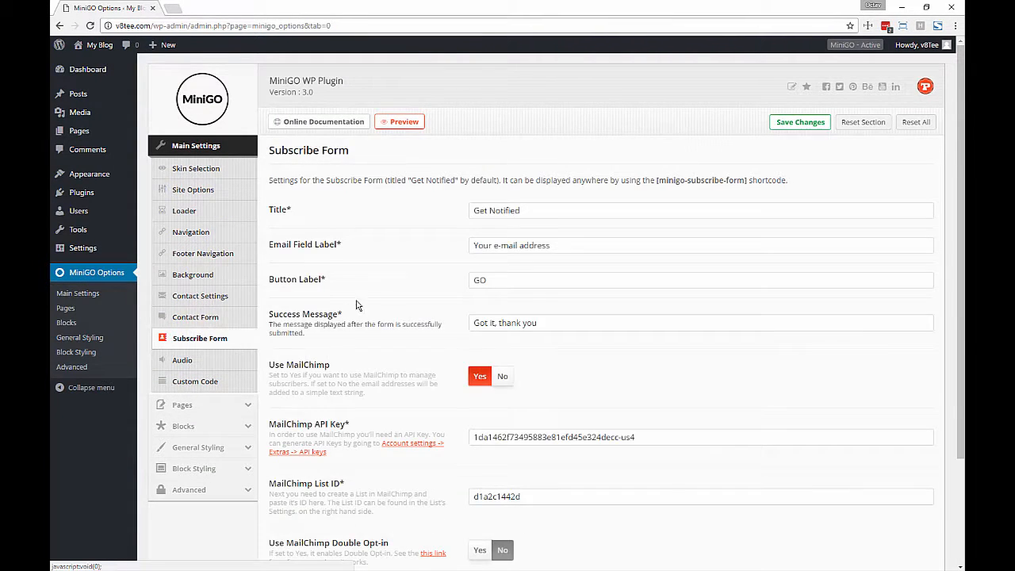
scroll(401, 275, down, 1)
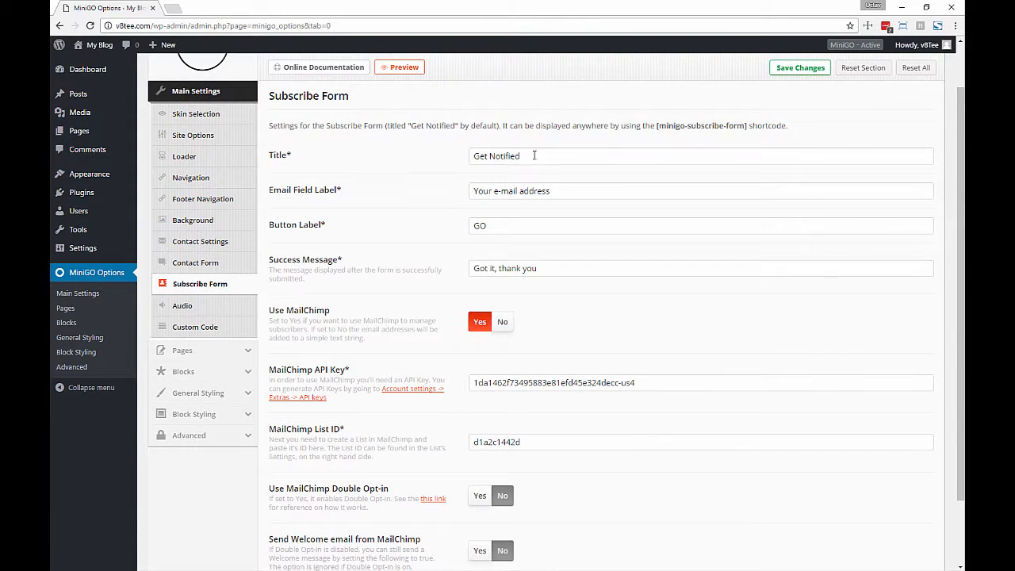
click(544, 156)
key(ctrl+a)
text(Let)
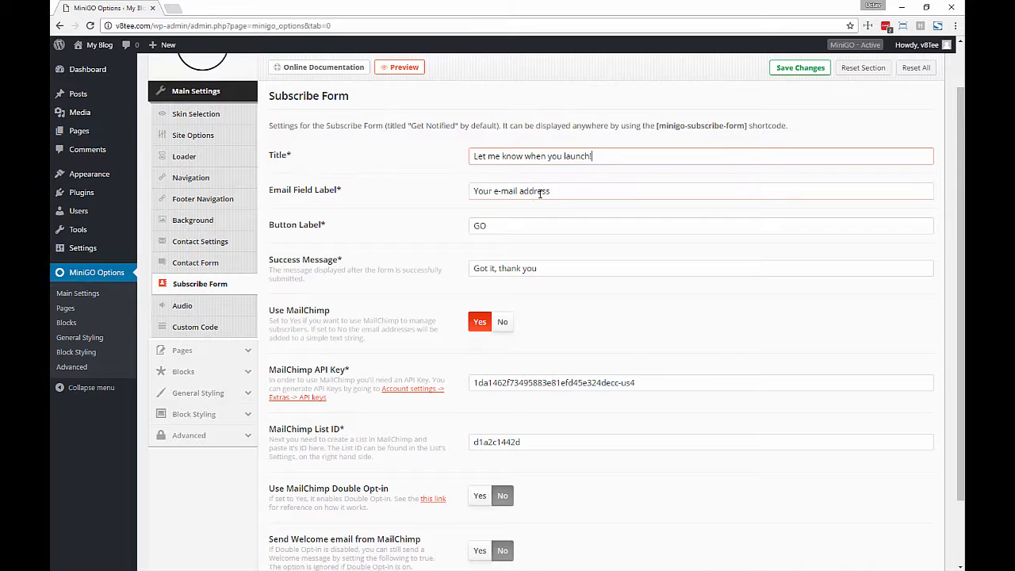
click(476, 191)
text(Enter y)
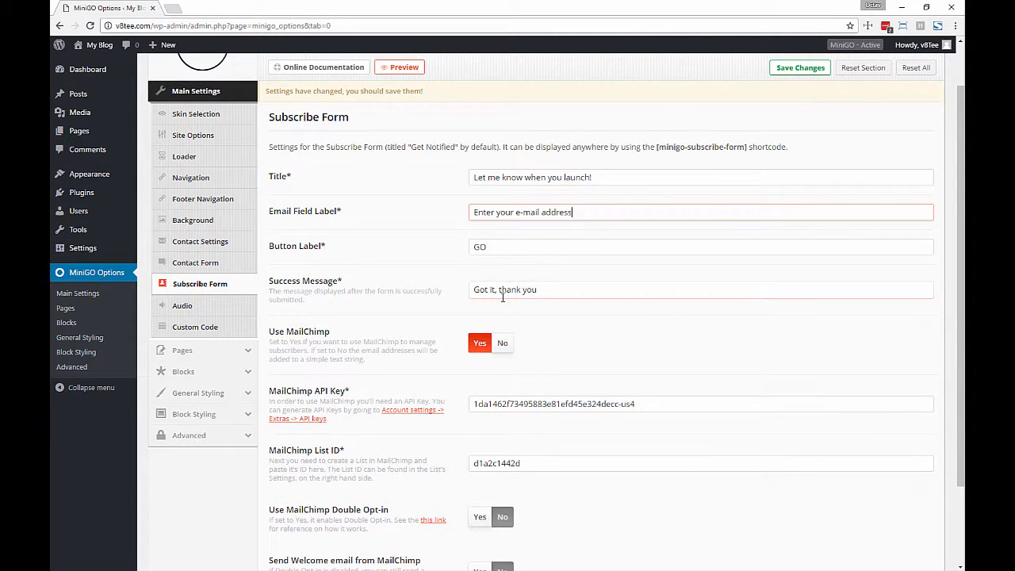
- Set the success message to 'Got it, thank you!', set Use MailChimp to No, and save
click(552, 296)
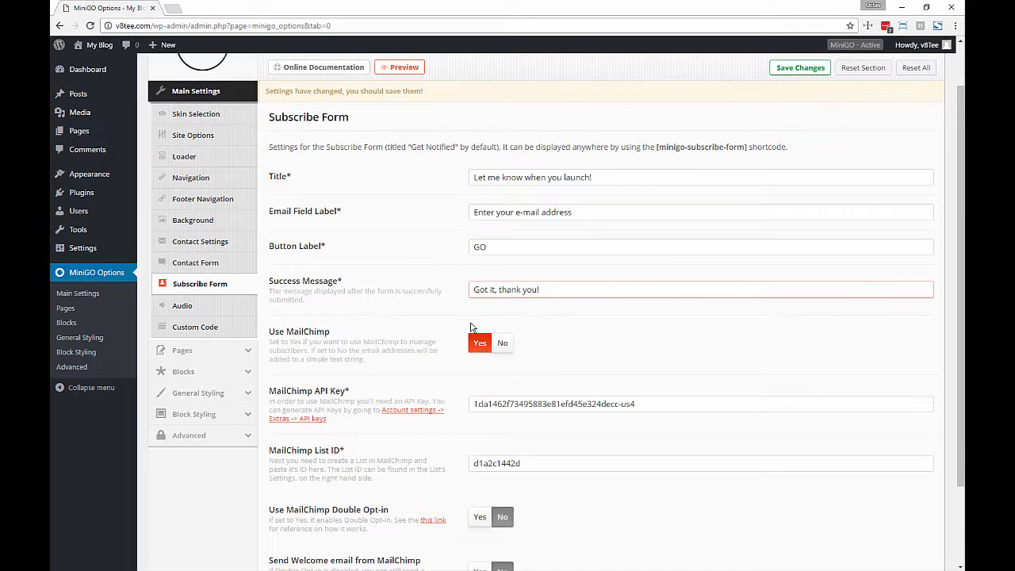
scroll(468, 317, down, 1)
click(502, 306)
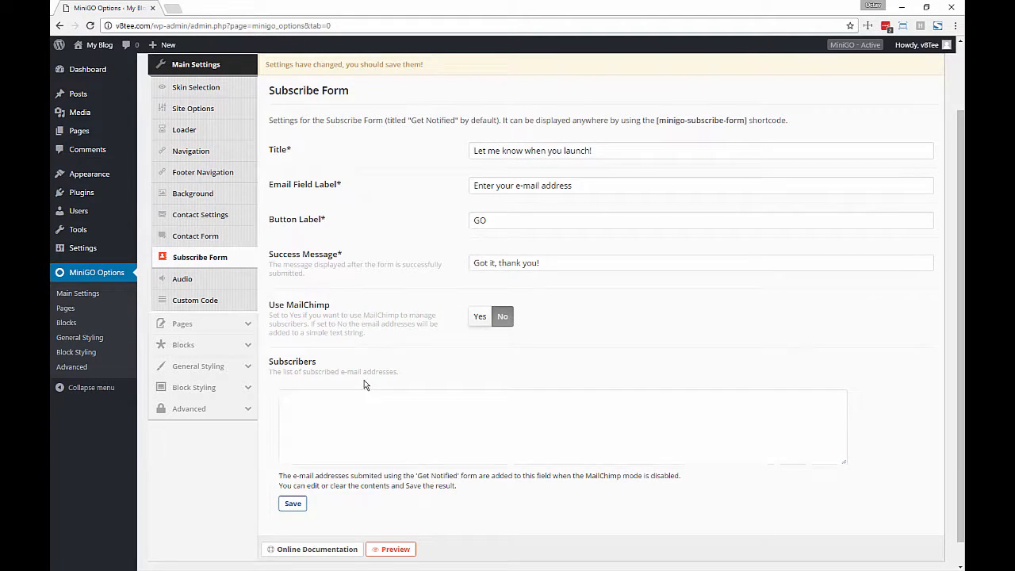
scroll(476, 278, up, 1)
click(814, 127)
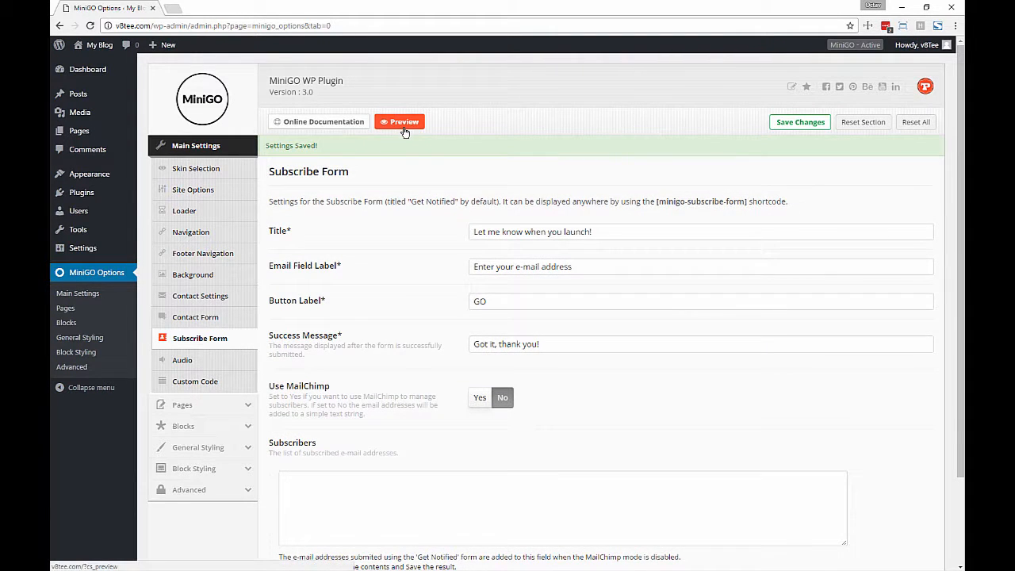
- Sign up a test e-mail address on the V8 Tee preview and confirm 'Got it, thank you!' appears
click(404, 122)
click(194, 11)
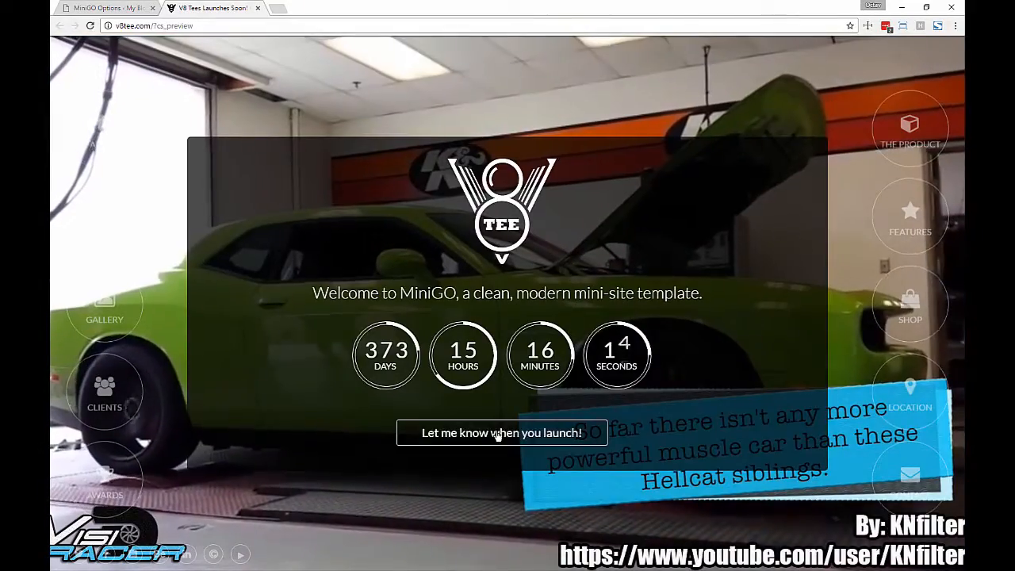
click(483, 431)
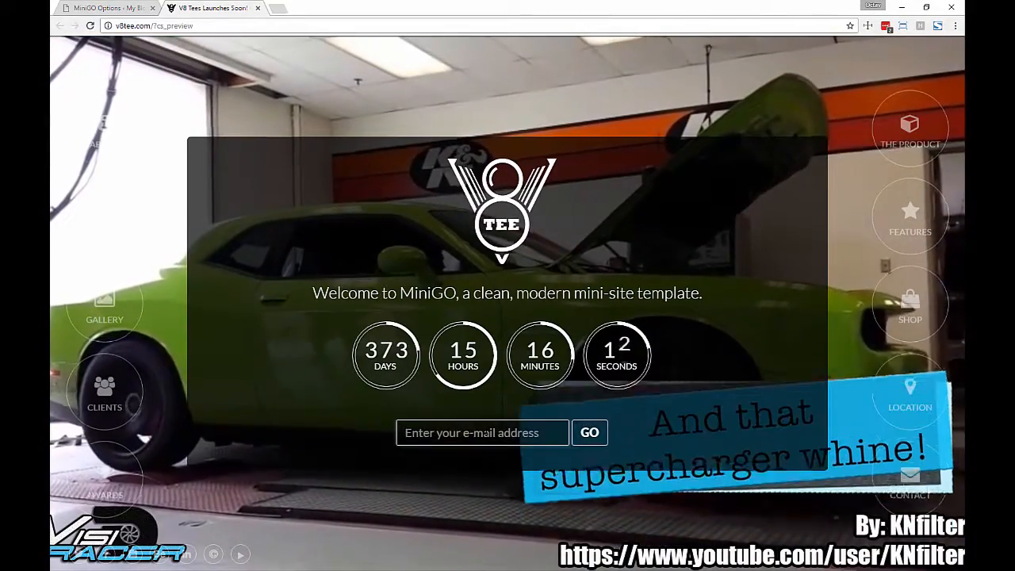
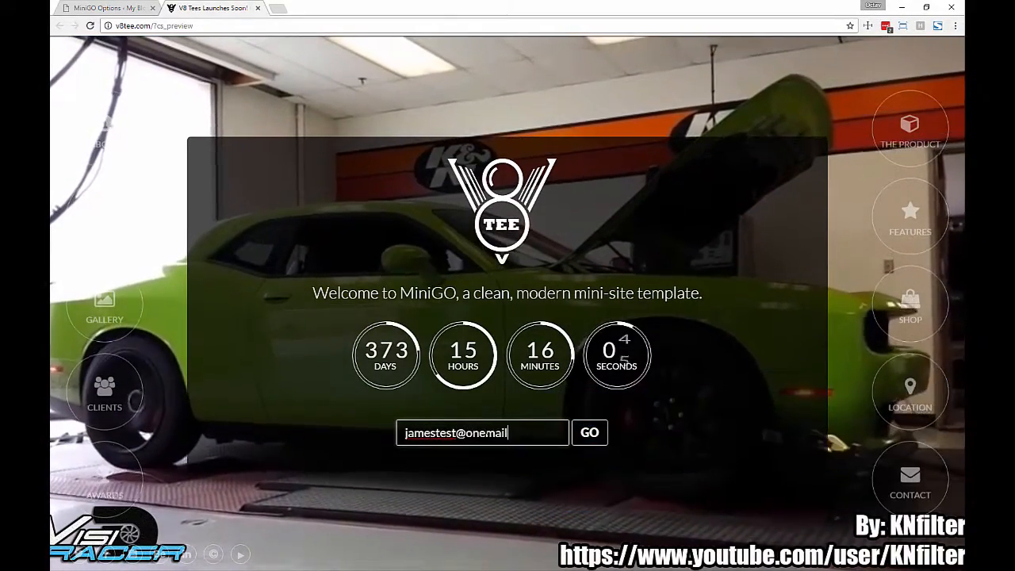
key(Return)
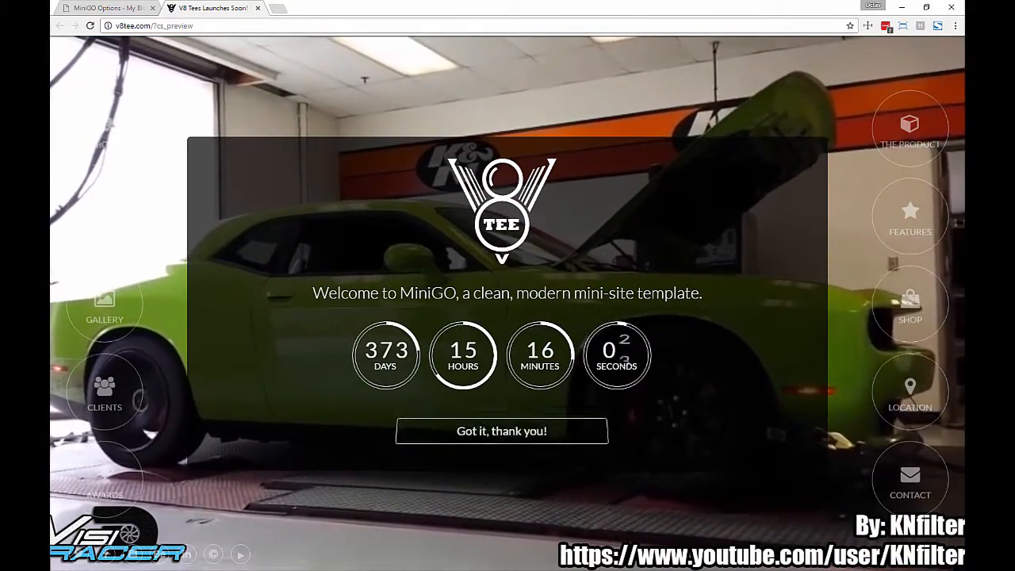
click(495, 433)
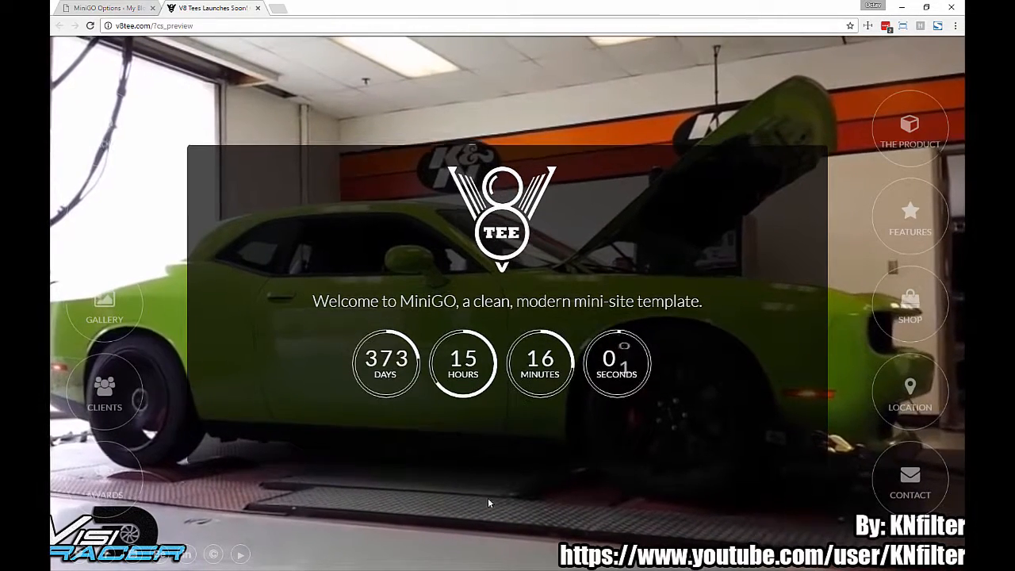
click(114, 8)
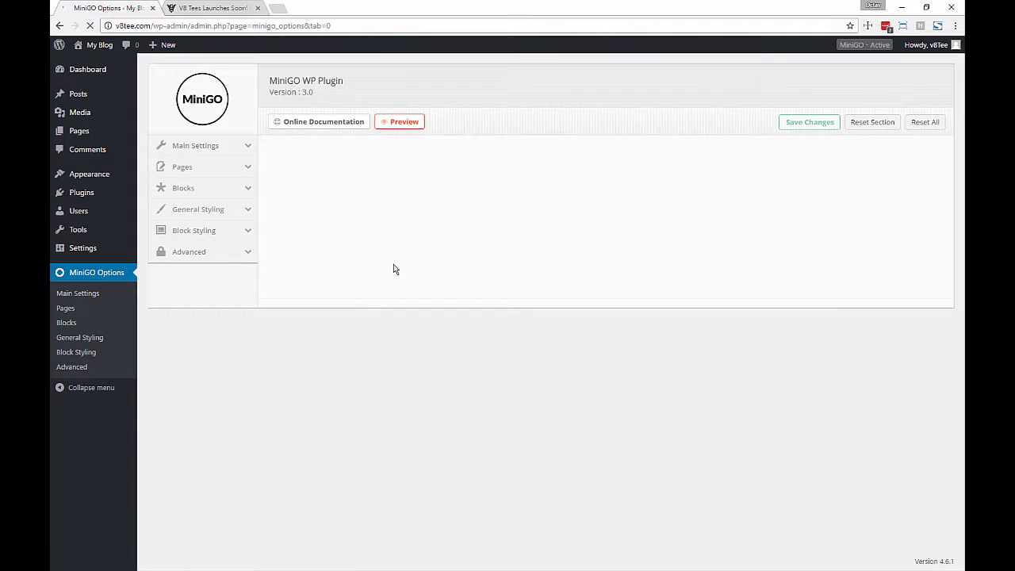
- Set Use MailChimp to Yes, save the subscribe form settings, and switch to MailChimp
scroll(359, 353, down, 2)
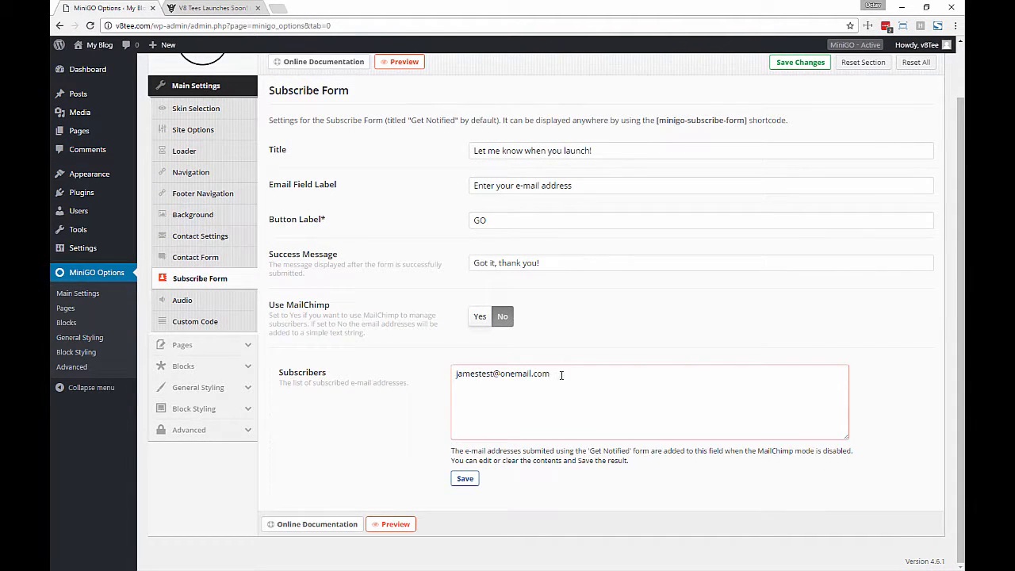
click(479, 318)
scroll(410, 358, down, 1)
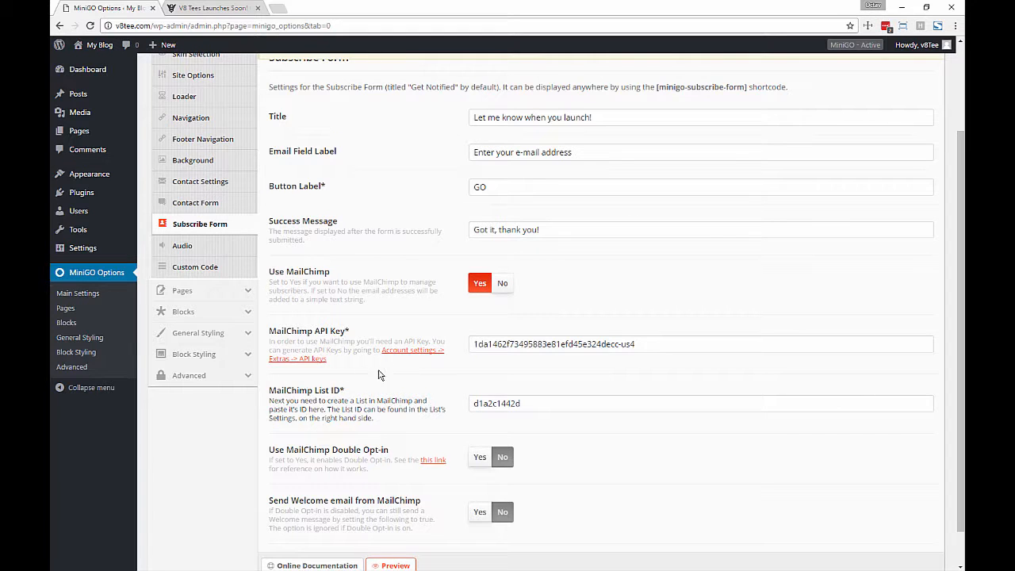
scroll(378, 374, up, 2)
click(800, 122)
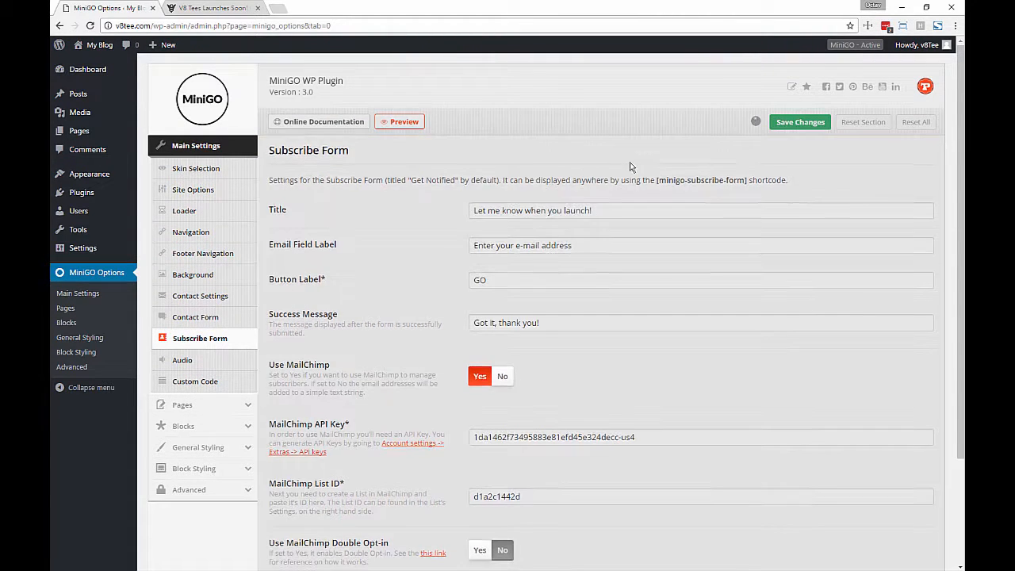
scroll(494, 163, down, 1)
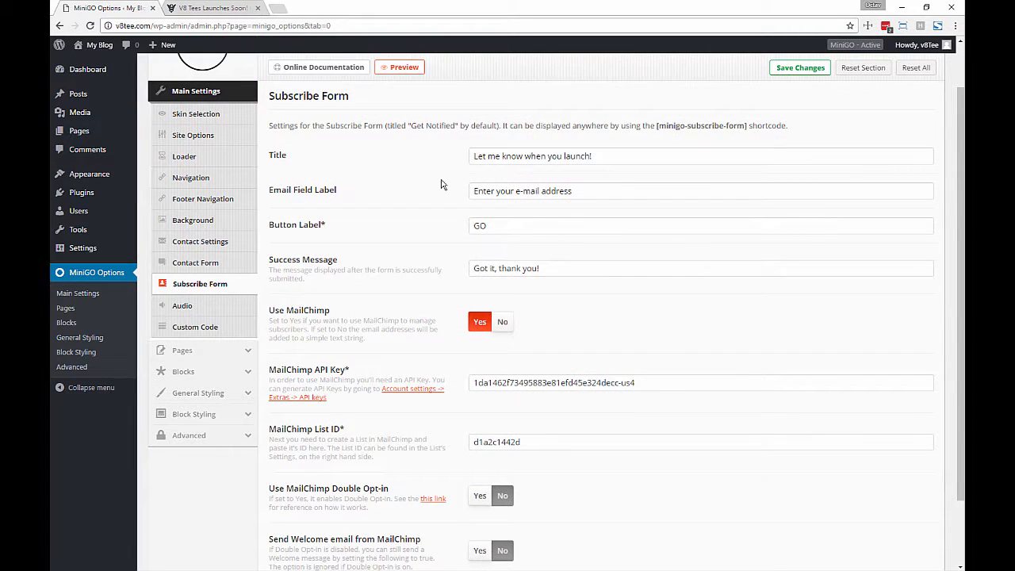
key(alt+Tab)
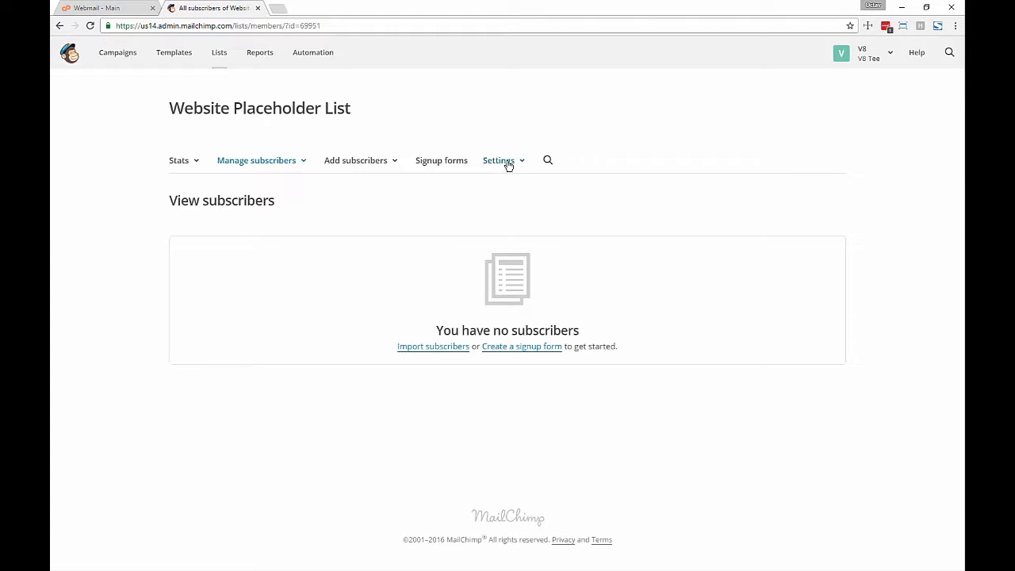
- Copy the Website Placeholder List's ID from MailChimp's list defaults into MiniGO's List ID field
click(509, 163)
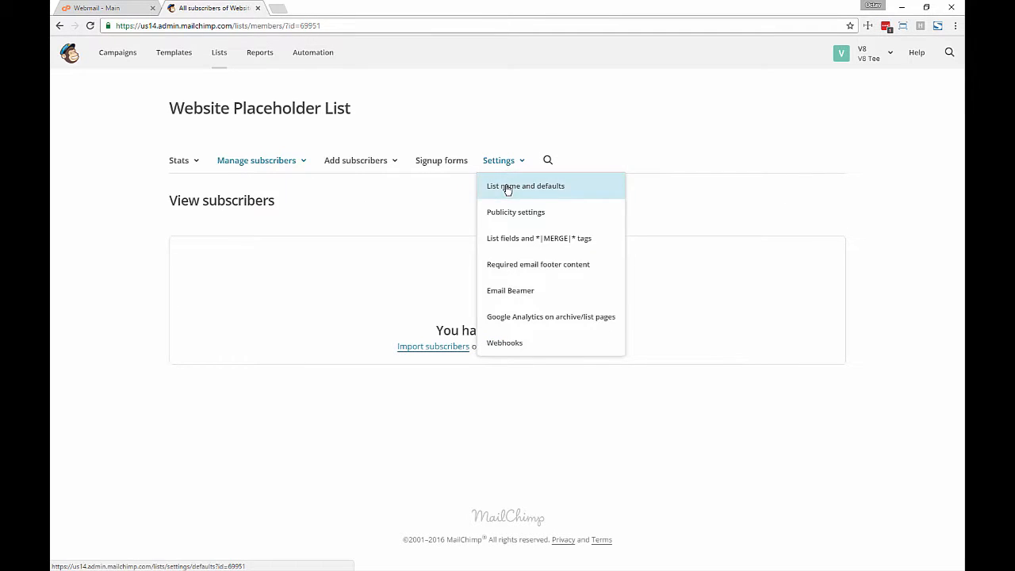
click(508, 186)
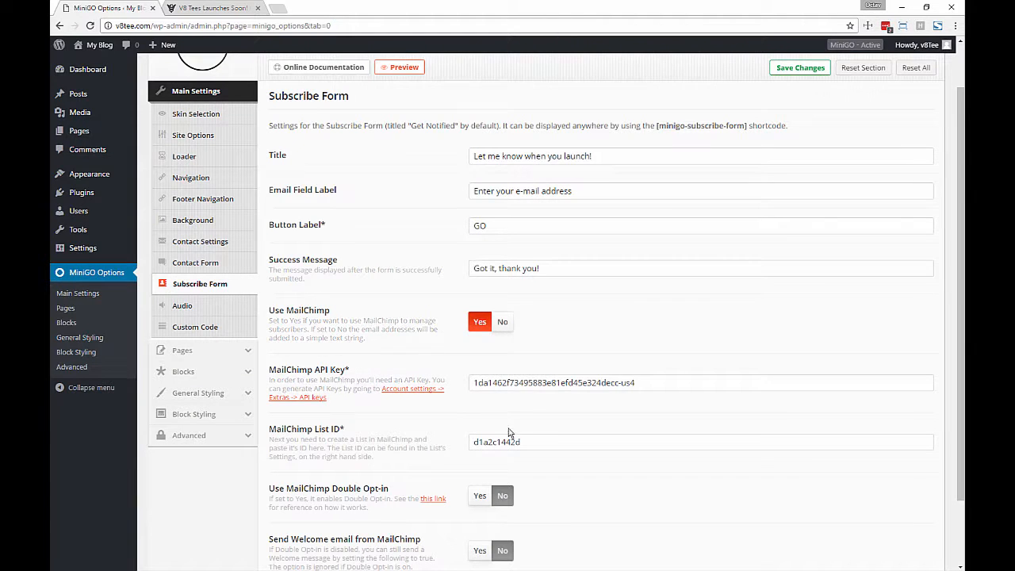
click(531, 440)
drag(543, 441, 458, 462)
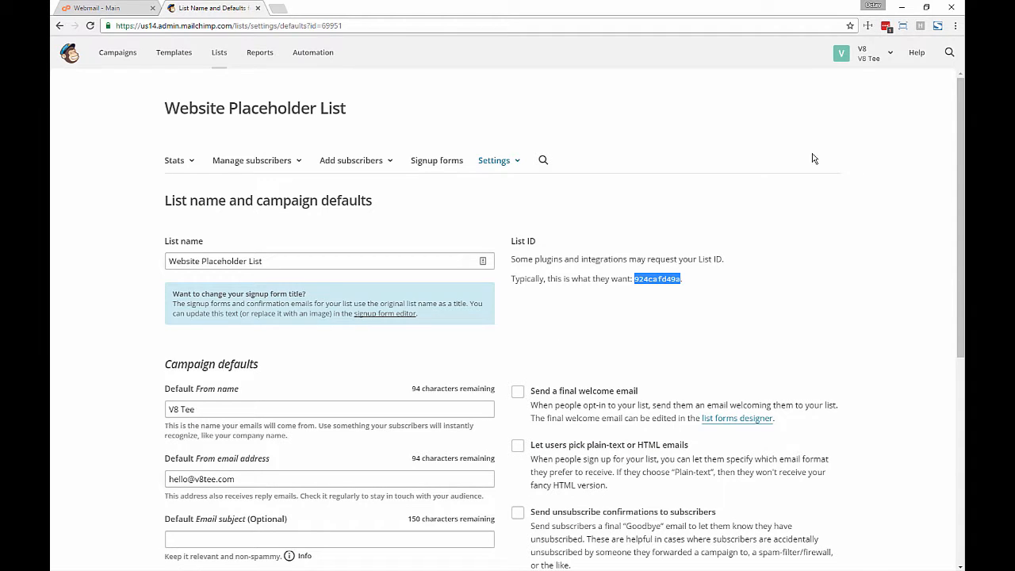
- Copy the account's API key from MailChimp's Profile > Extras > API keys page
click(863, 53)
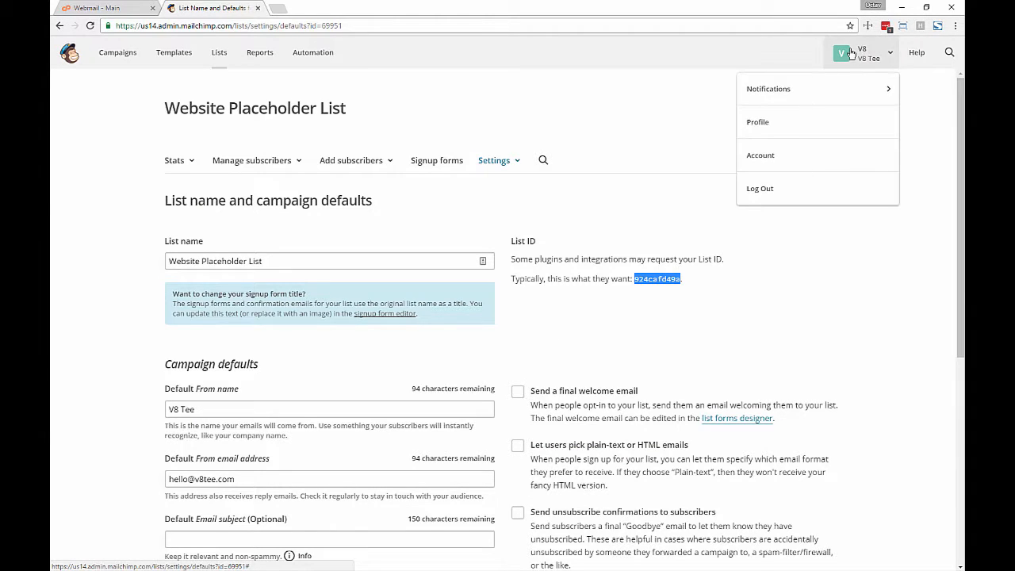
click(766, 123)
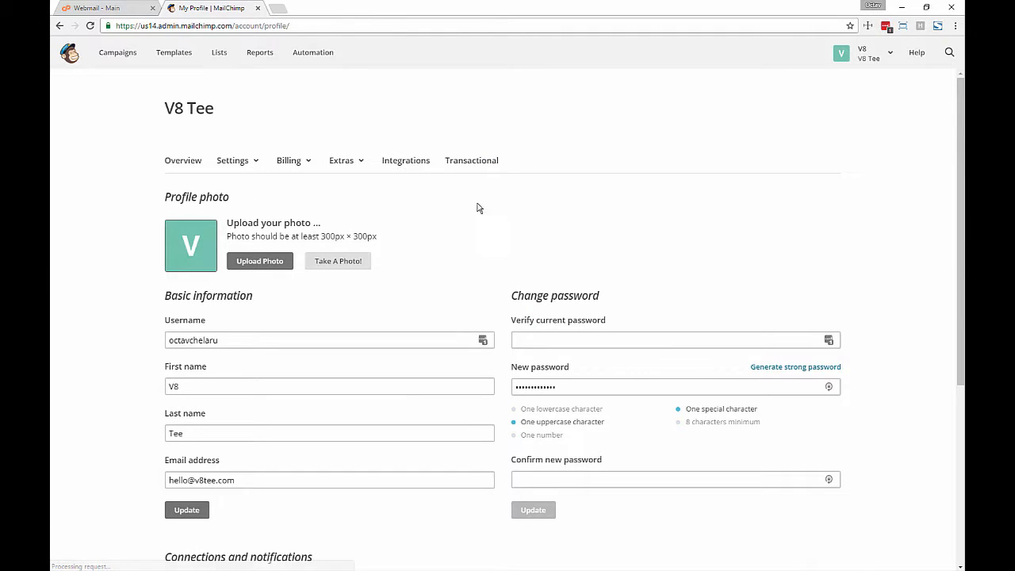
click(336, 165)
click(347, 212)
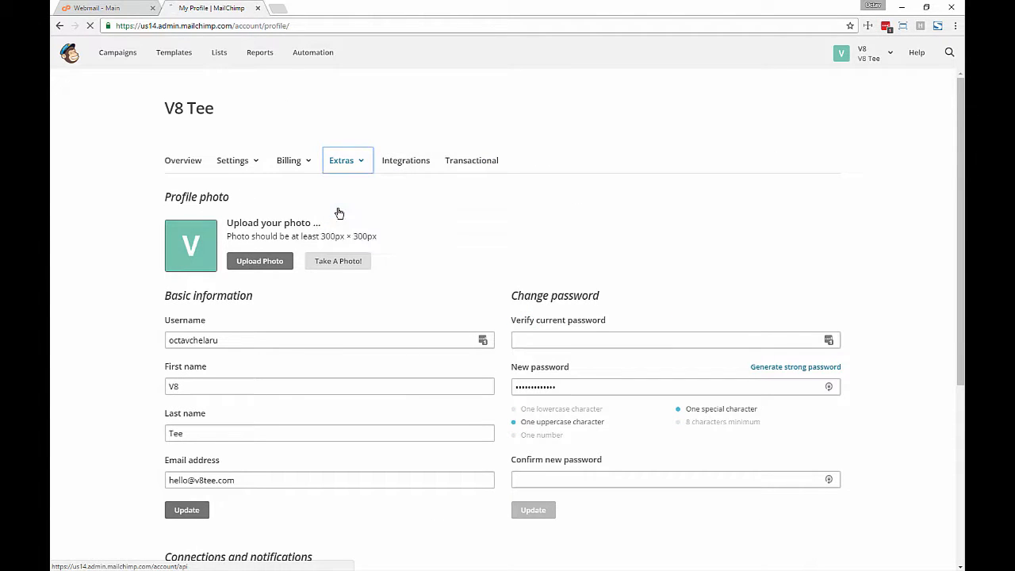
scroll(392, 286, down, 2)
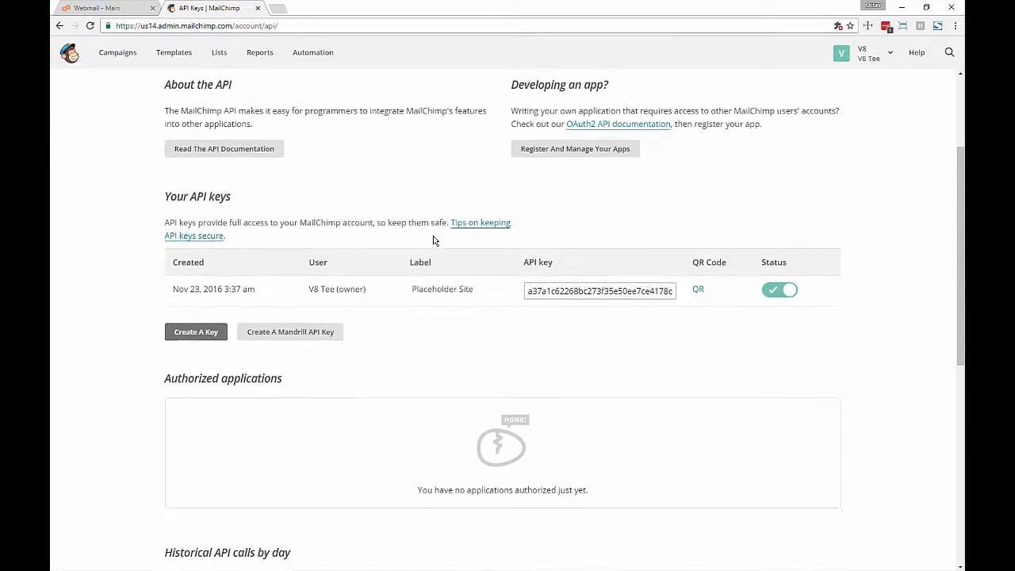
click(577, 284)
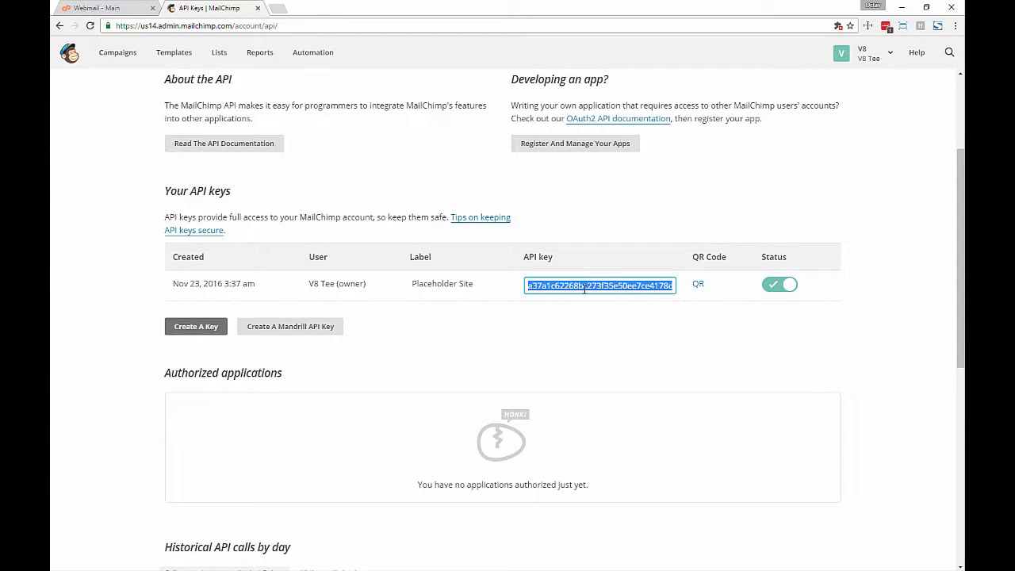
key(alt+Tab)
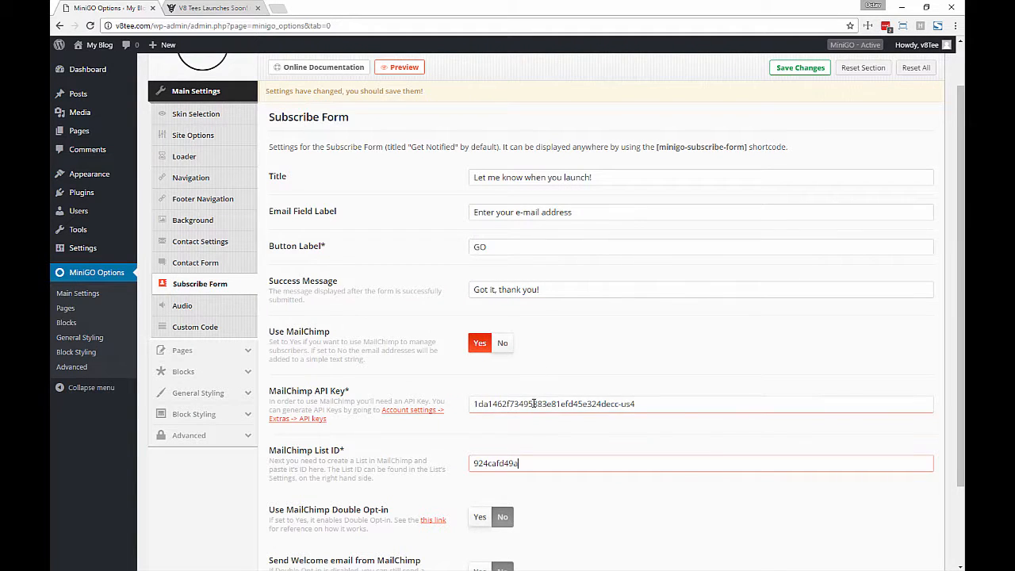
- Paste the new MailChimp API key into MiniGO, leave Double Opt-in and Welcome email at No, and save
triple_click(594, 401)
key(ctrl+v)
scroll(517, 399, down, 2)
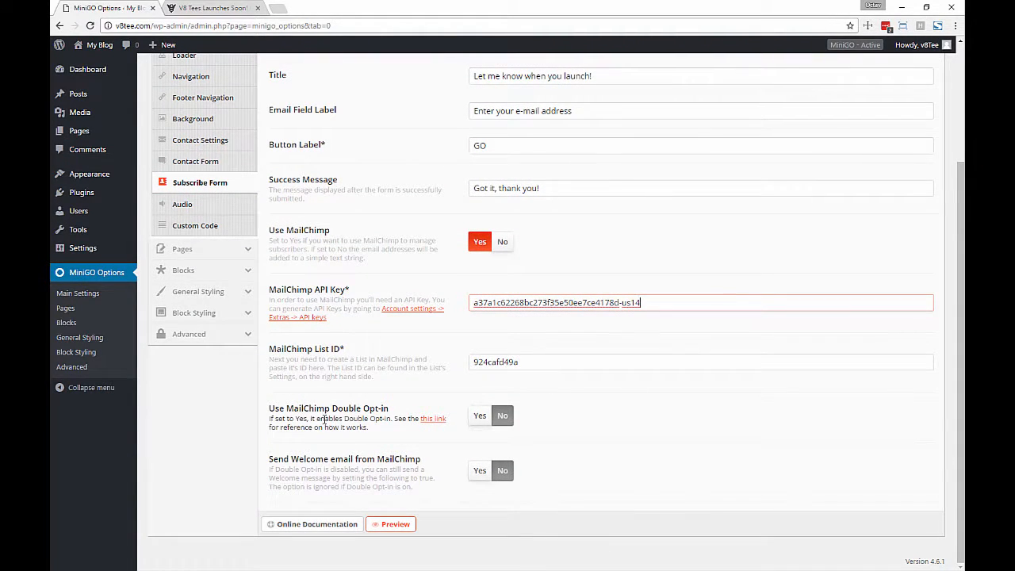
click(480, 471)
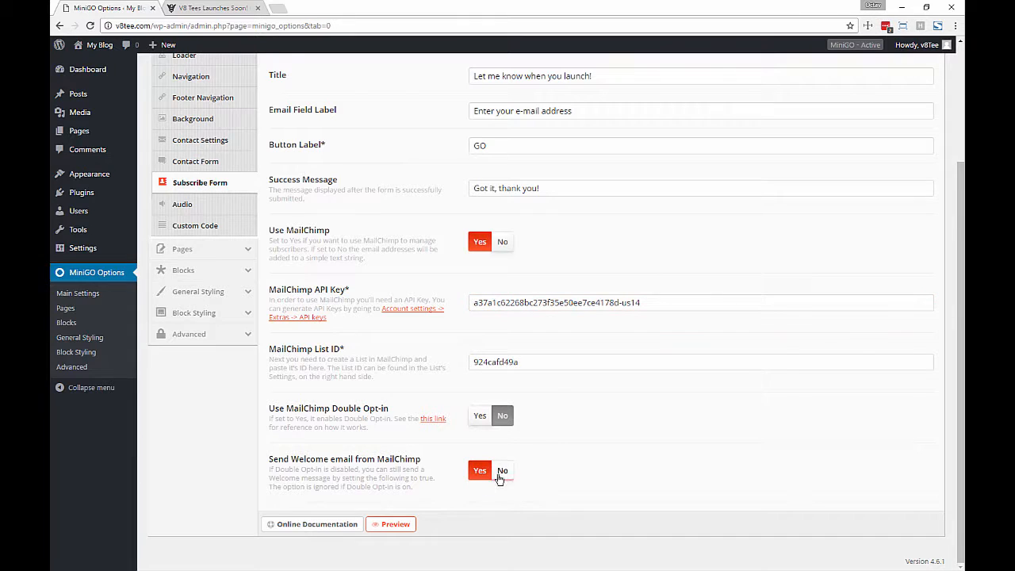
click(502, 471)
click(480, 417)
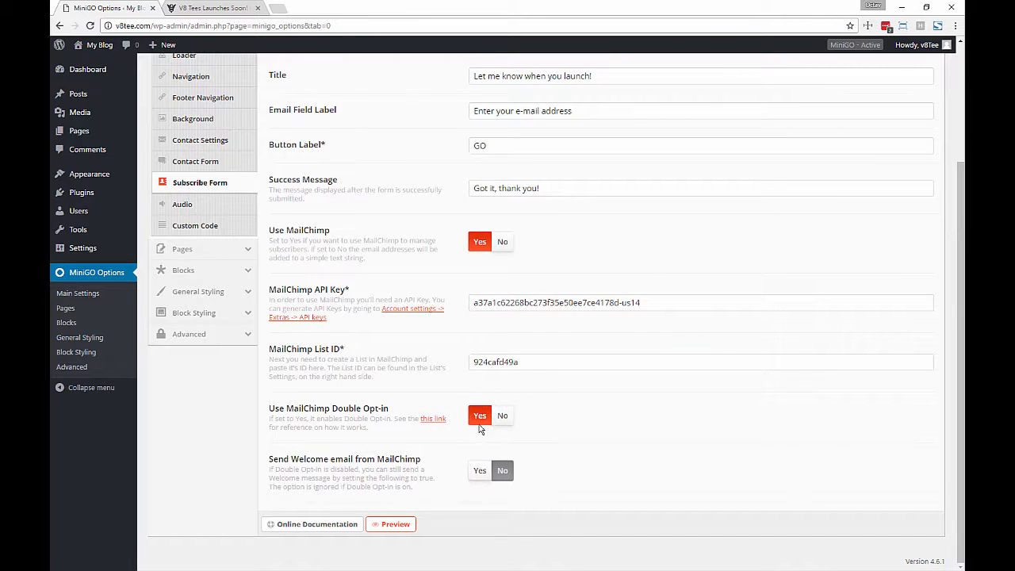
click(503, 417)
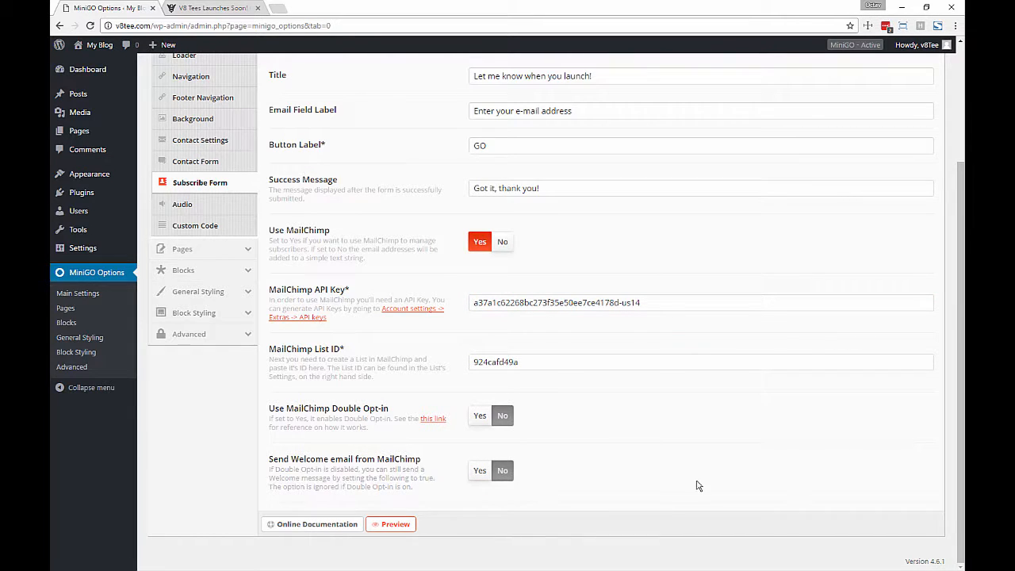
scroll(698, 482, up, 3)
click(799, 122)
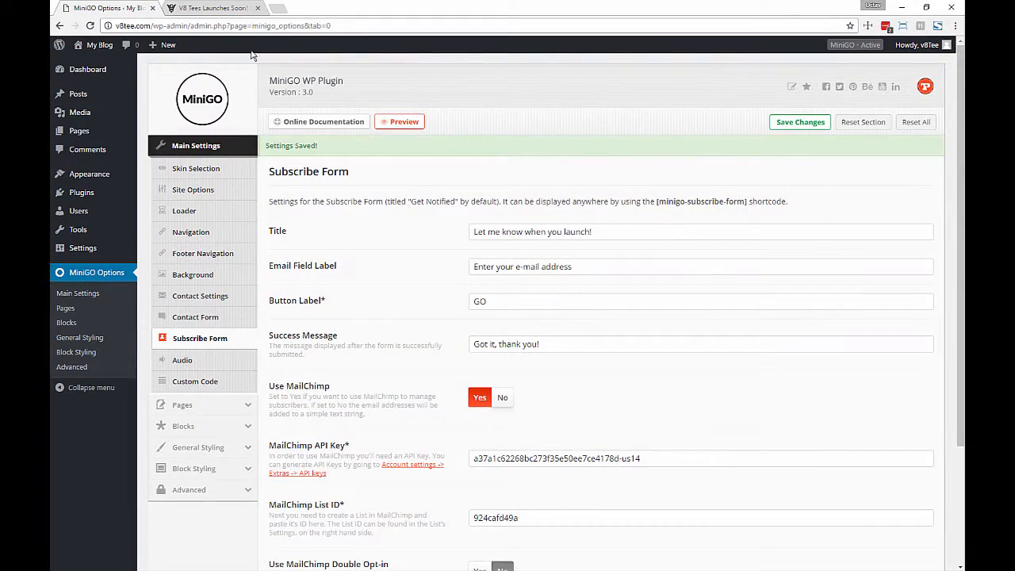
- Subscribe a test address from the reloaded preview and check it appears in the Website Placeholder List
click(212, 9)
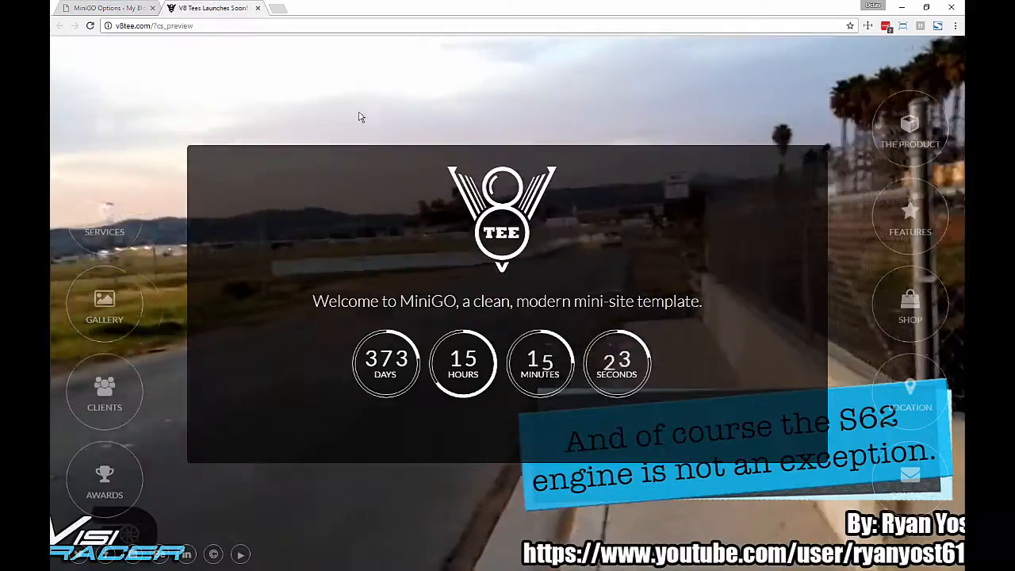
key(F5)
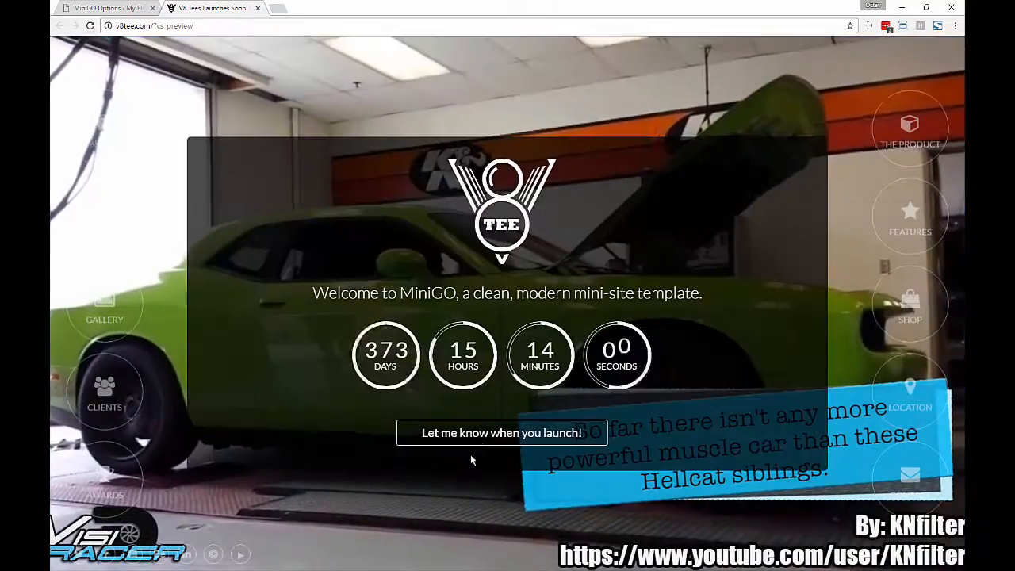
click(476, 432)
key(Return)
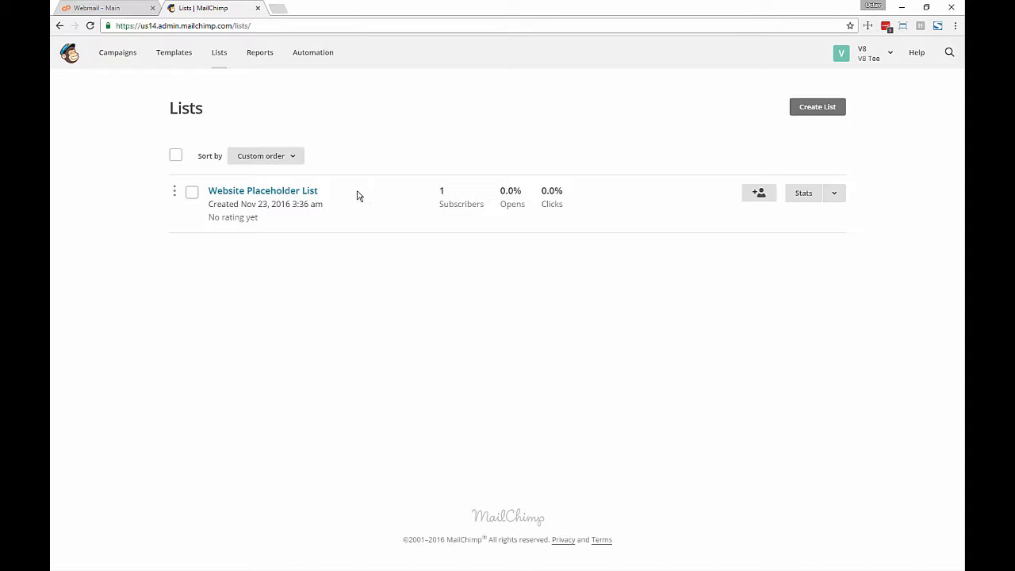
click(311, 194)
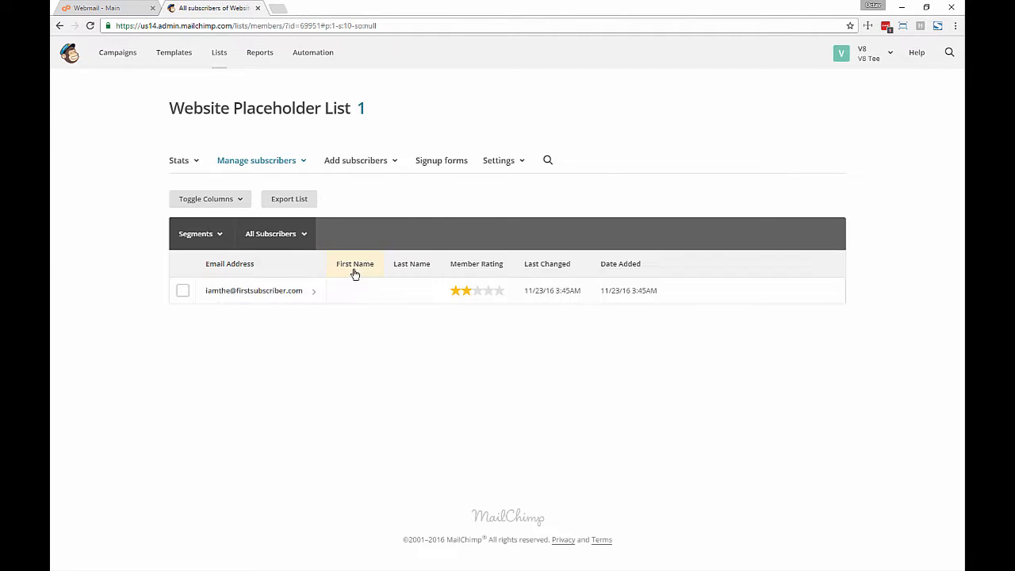